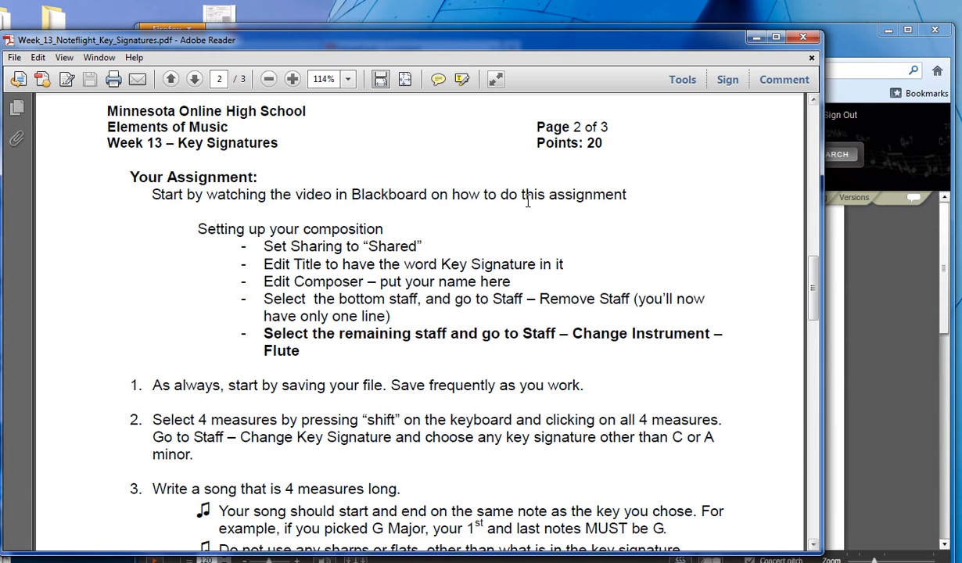
Switch to the Noteflight score in the browser and review its sharing settings.
click(849, 50)
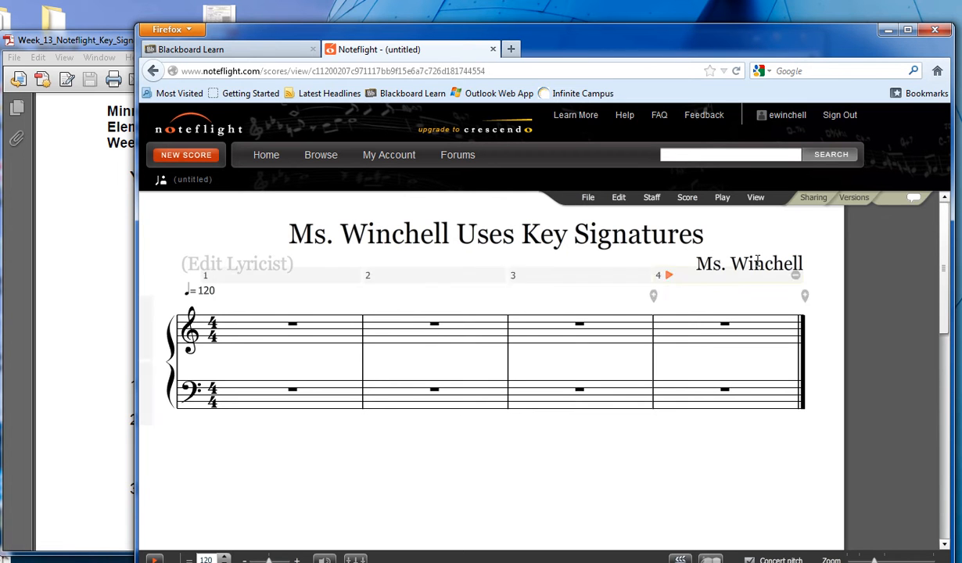
click(809, 200)
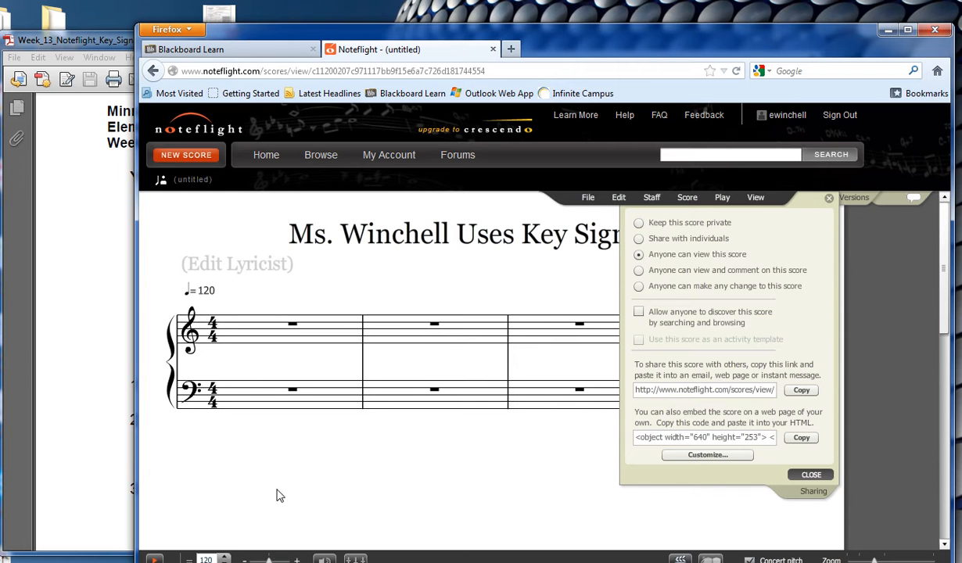
click(820, 496)
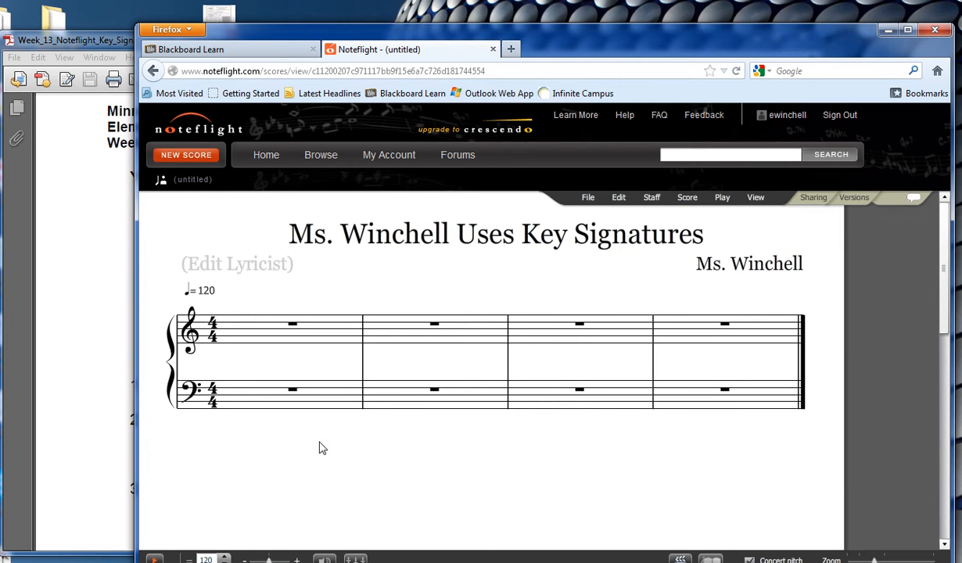
Remove the bass clef staff so that the score has only the treble staff.
click(241, 398)
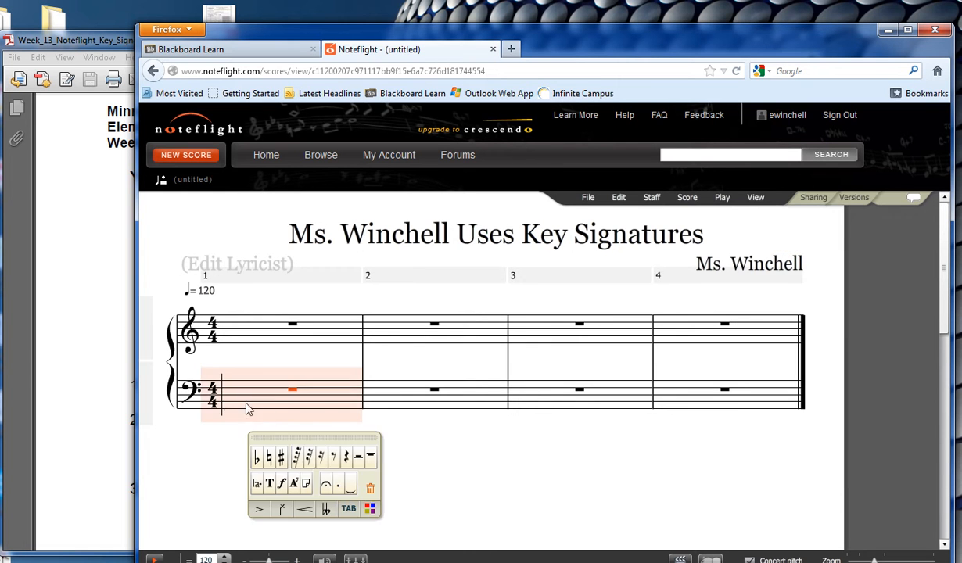
click(649, 198)
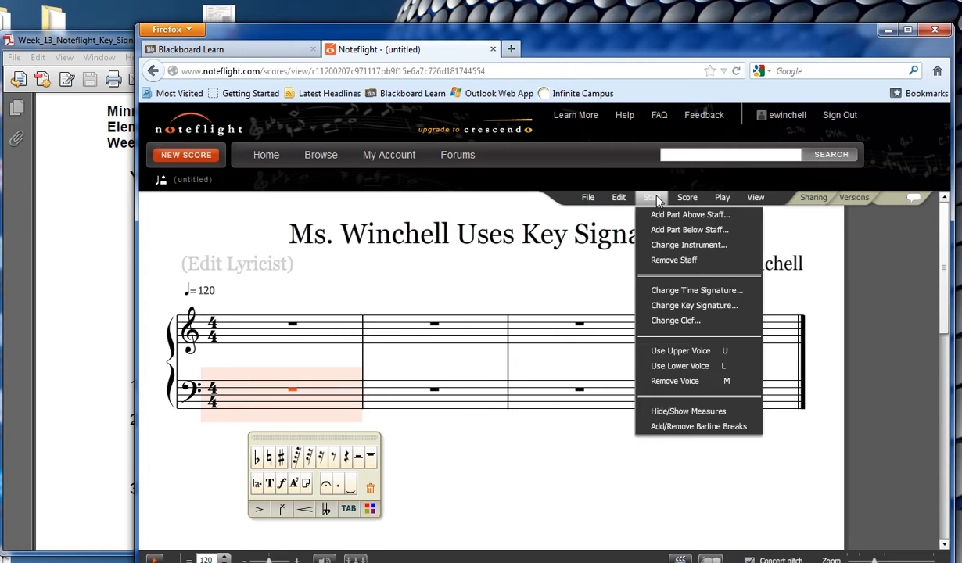
click(668, 261)
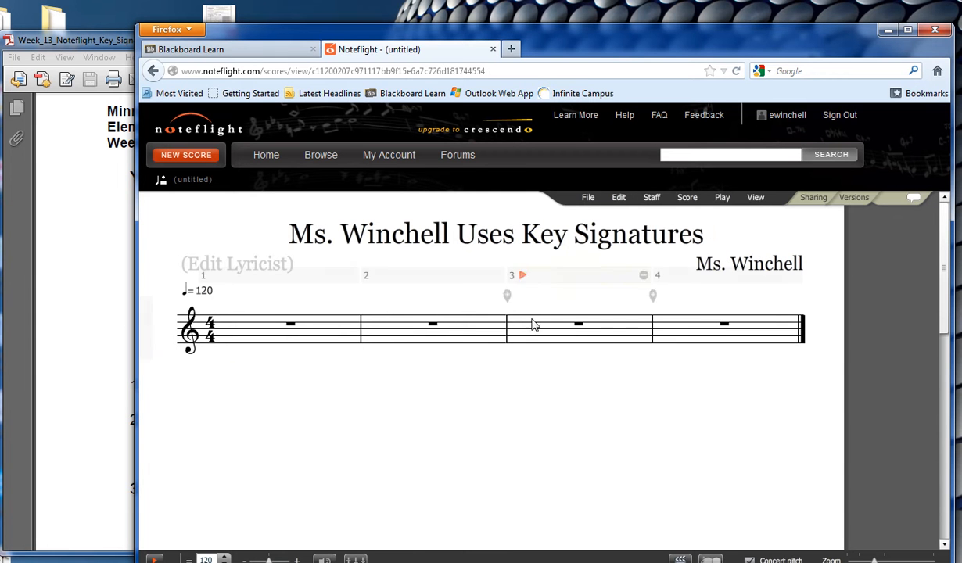
Change the instrument of the remaining treble staff to Flute.
click(241, 339)
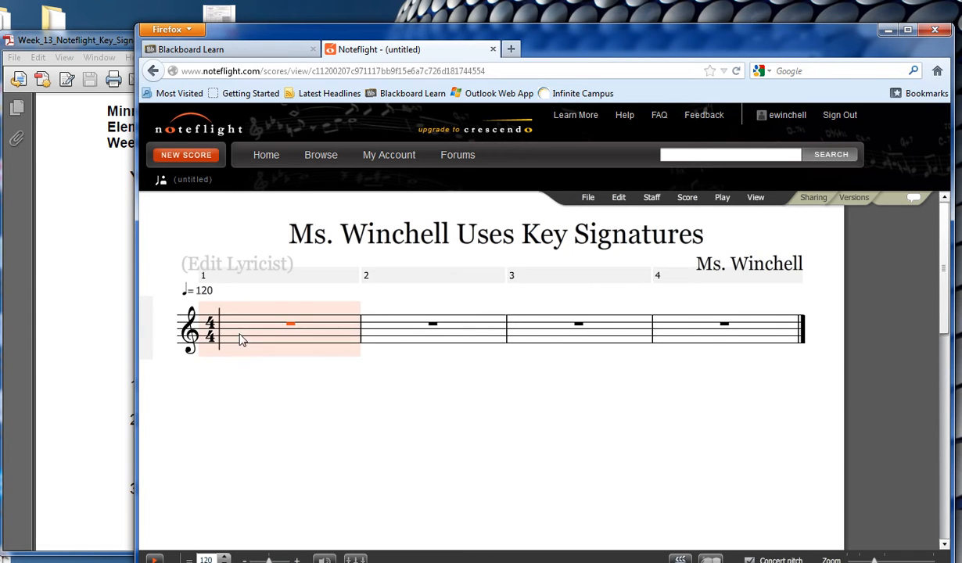
click(656, 200)
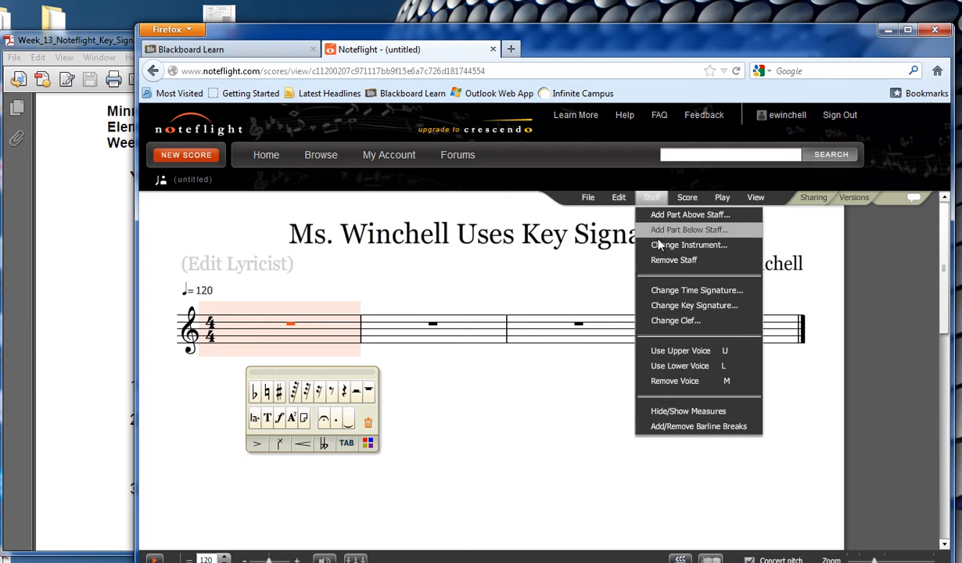
click(635, 244)
click(430, 397)
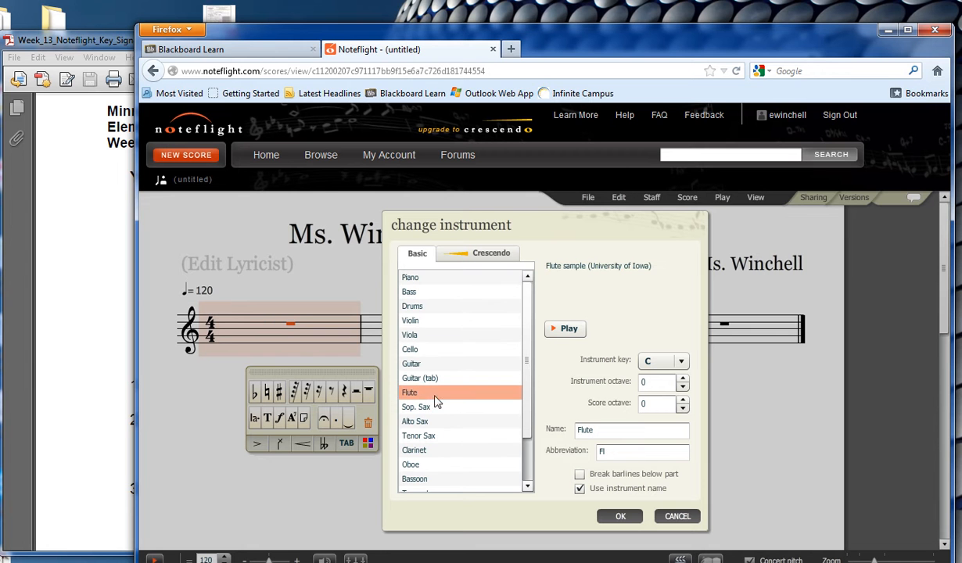
click(618, 517)
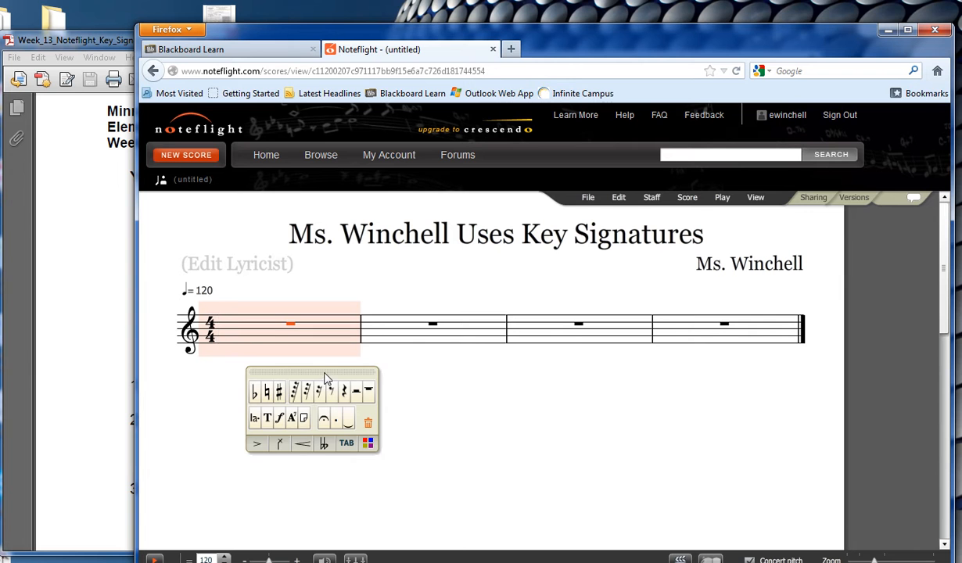
Move the note palette away from the staff and set the key signature of measure 1 to D major.
drag(327, 379, 324, 449)
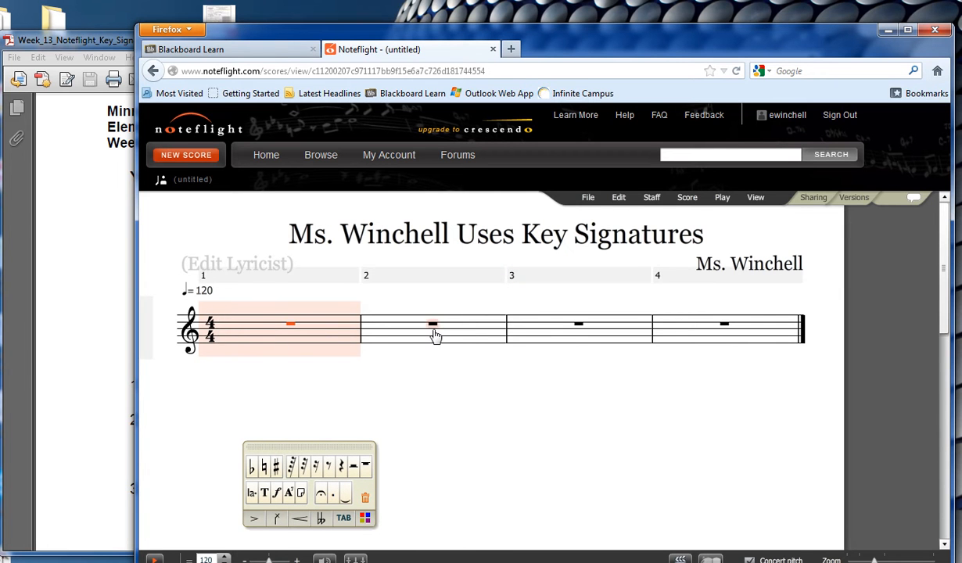
click(652, 199)
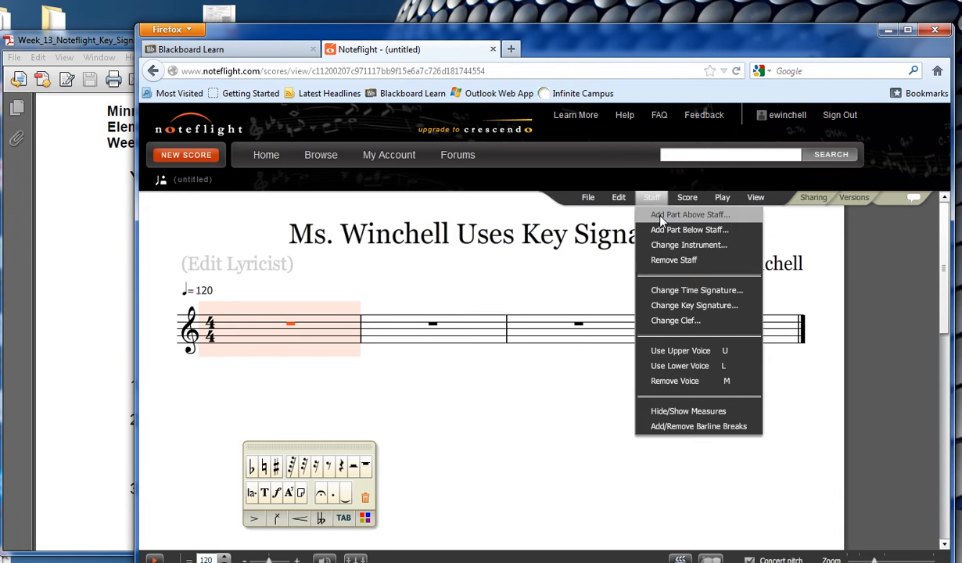
click(675, 306)
click(313, 369)
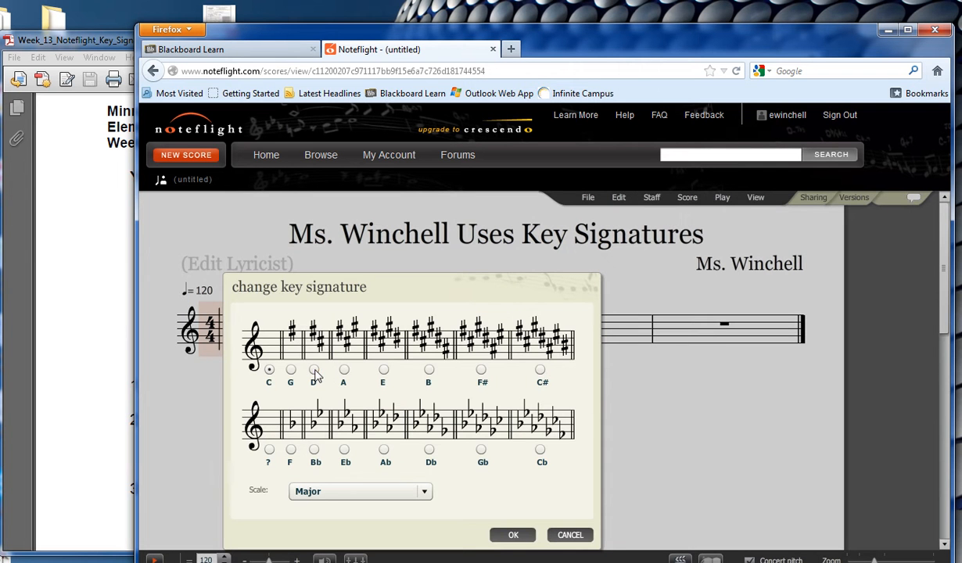
click(512, 535)
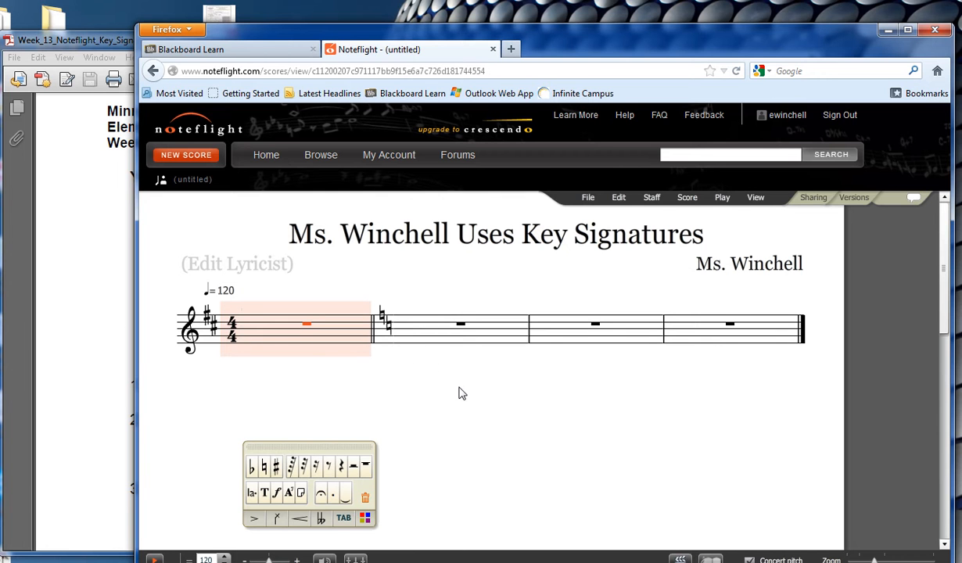
shift+click(439, 342)
shift+click(559, 338)
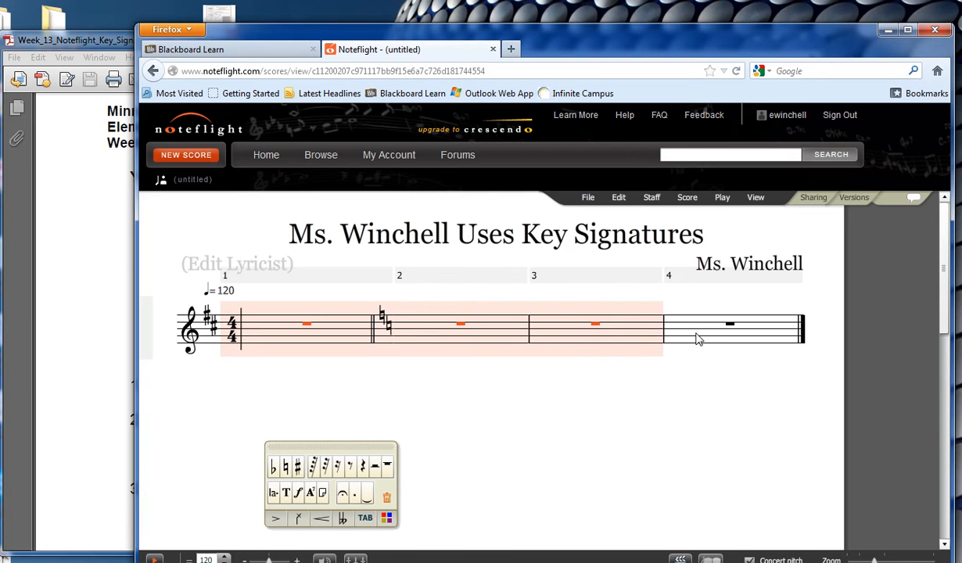
shift+click(699, 339)
click(715, 405)
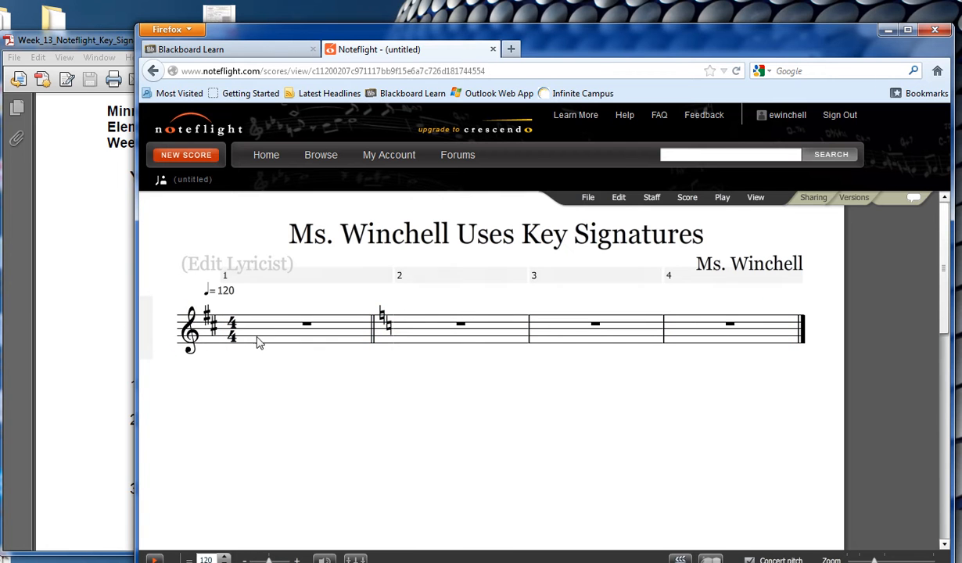
Select all four measures together and apply the D major key signature to them.
click(269, 340)
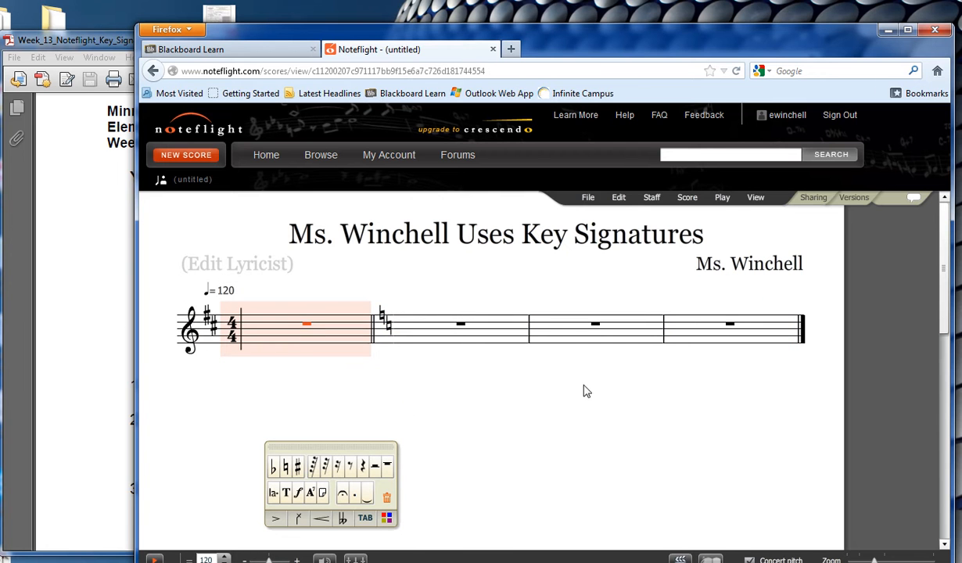
shift+click(700, 333)
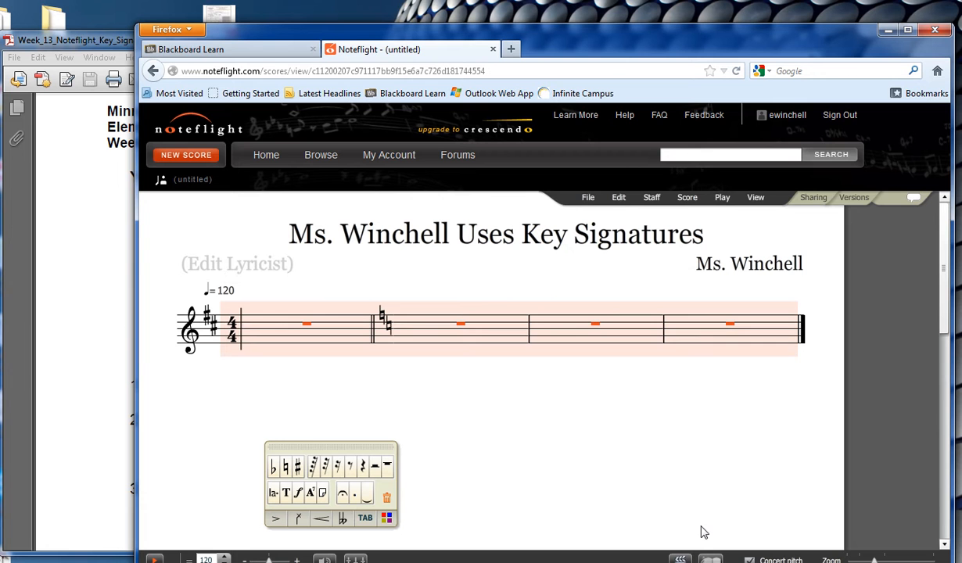
click(619, 198)
click(652, 198)
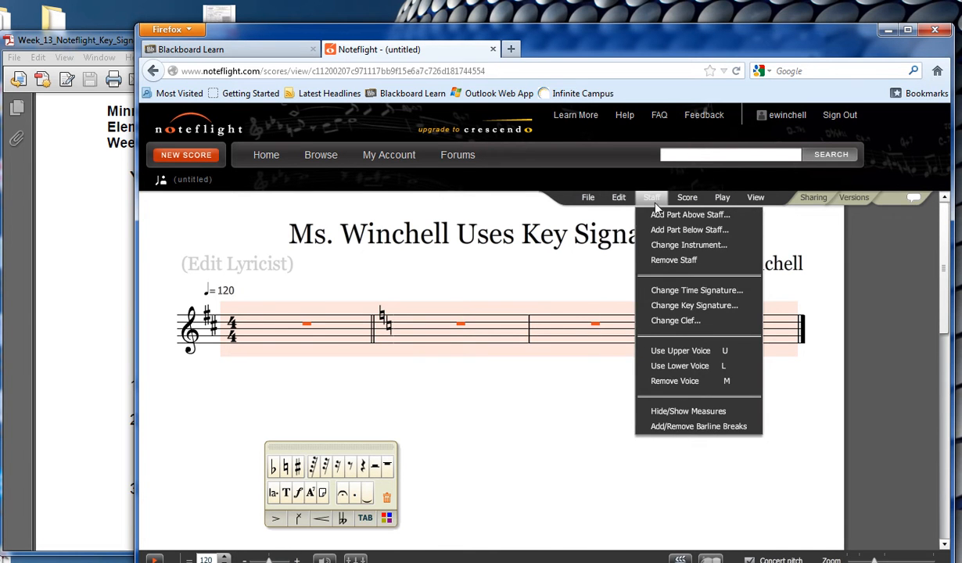
click(690, 305)
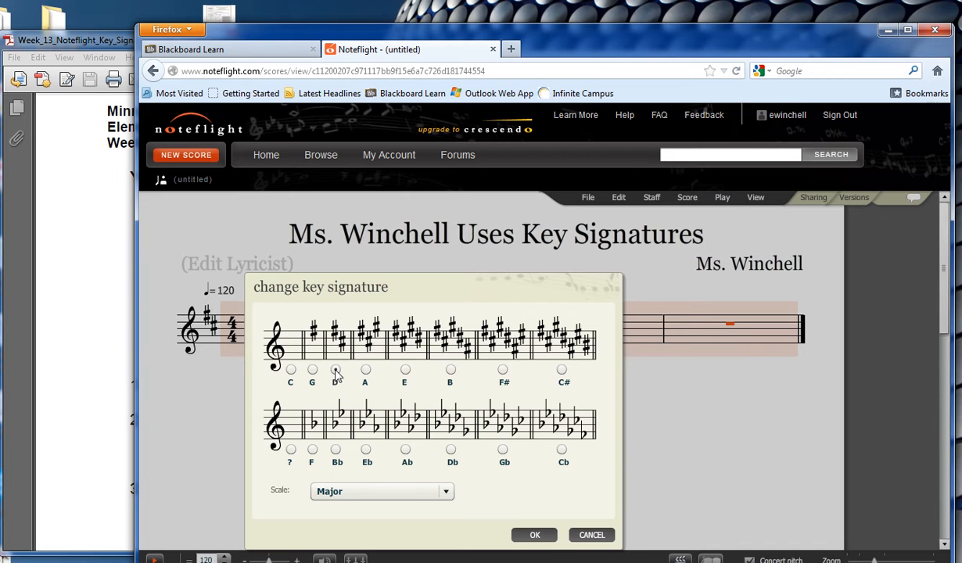
click(534, 536)
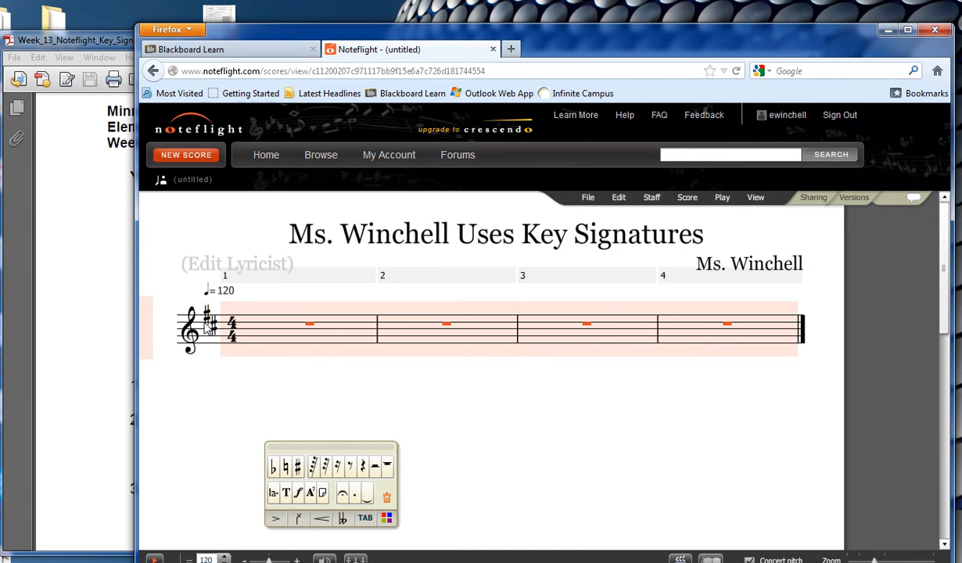
click(284, 391)
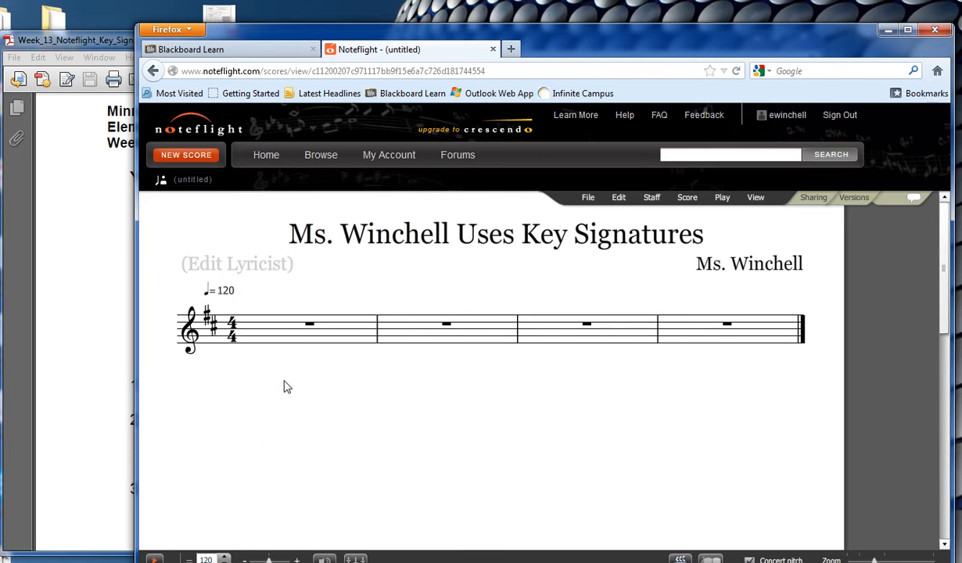
Enter two quarter notes, a low D and the F above it, at the start of measure 1.
click(252, 346)
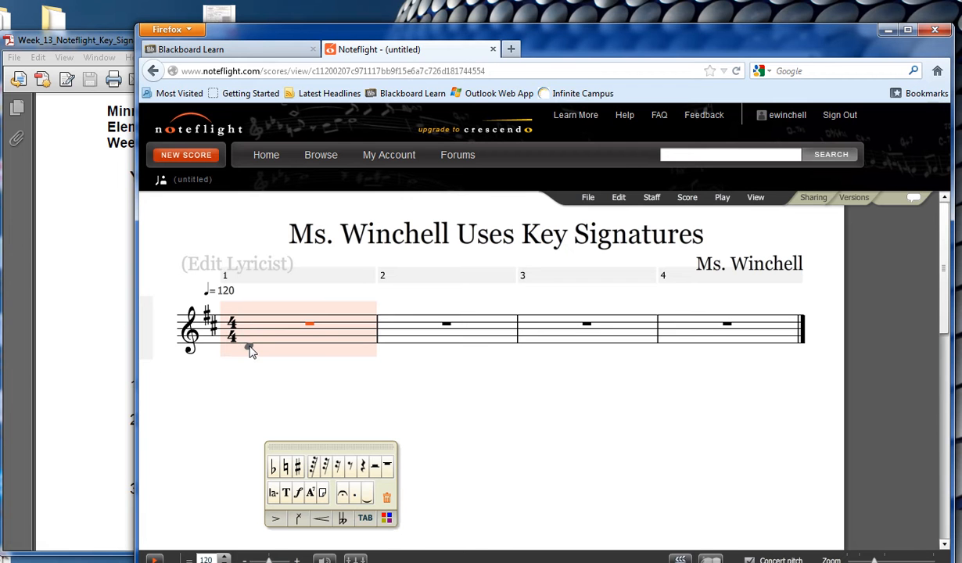
click(251, 349)
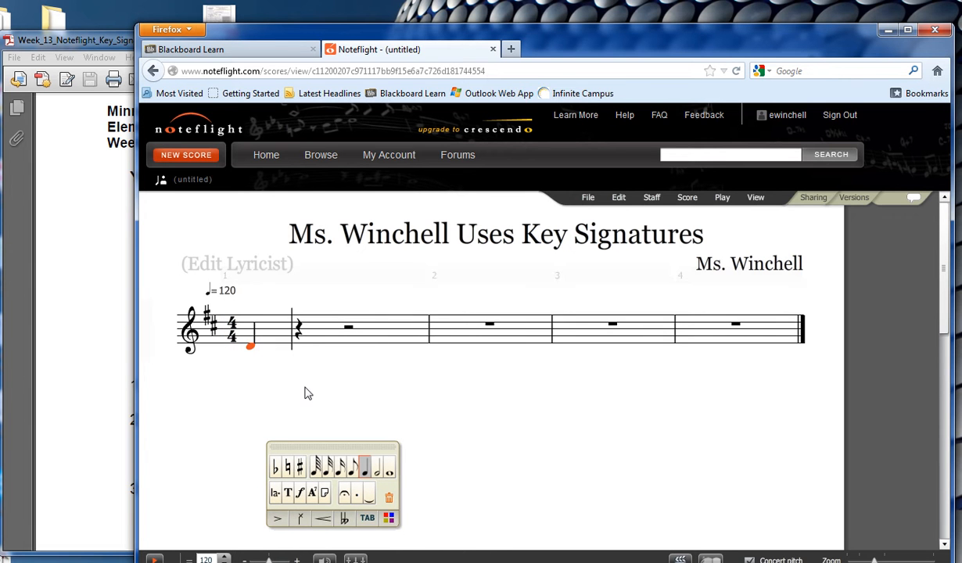
click(301, 338)
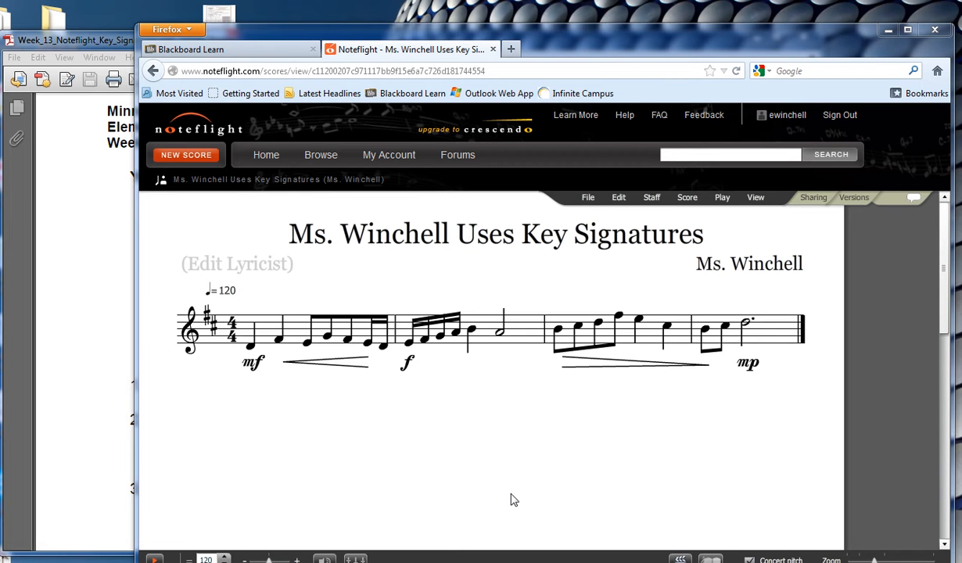
Add an mf dynamic as expression text under the half note in measure 2.
click(500, 338)
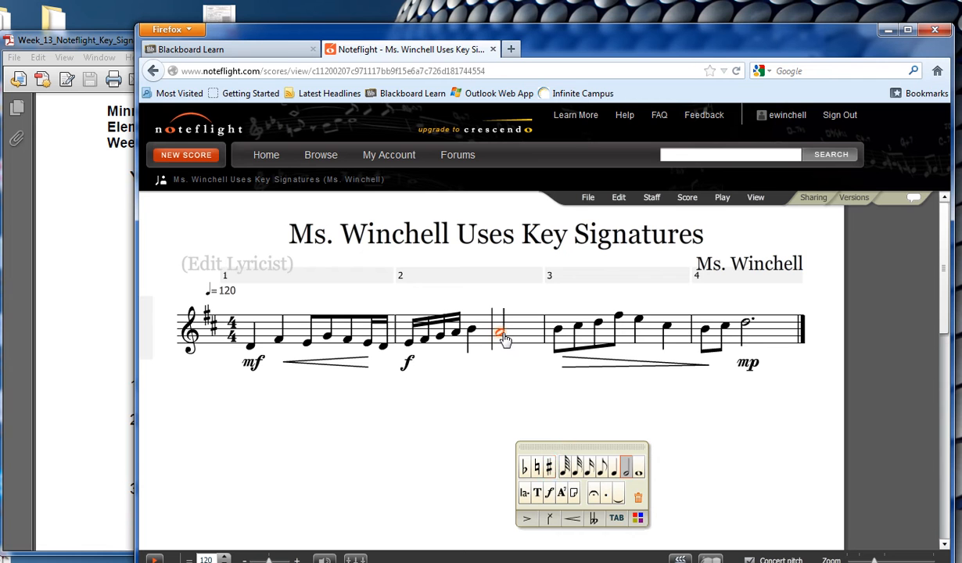
click(549, 496)
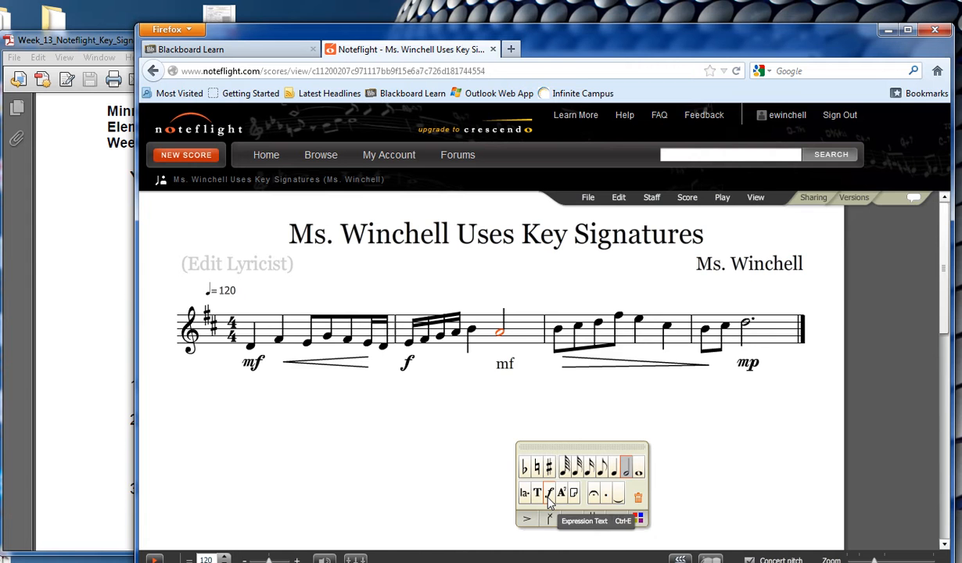
key(Return)
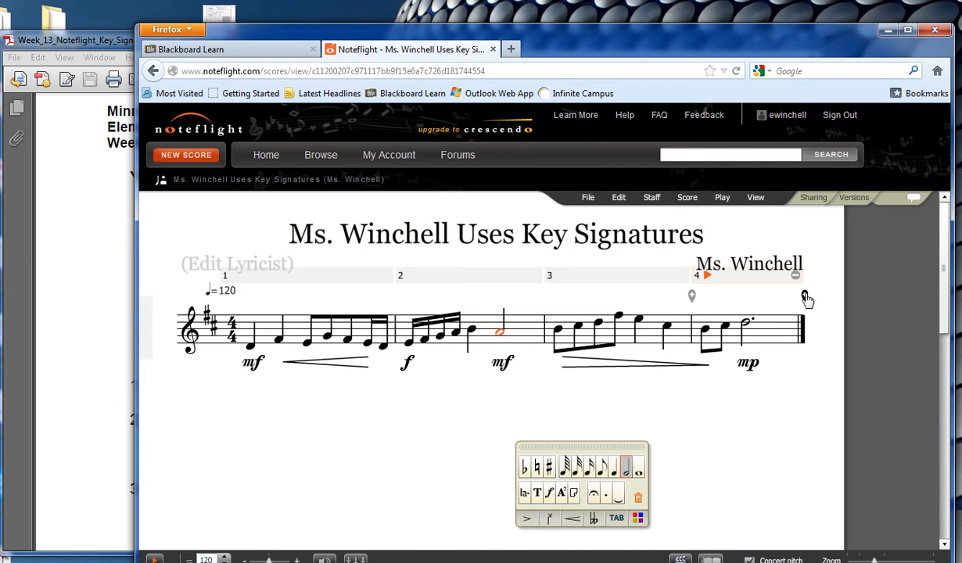
Add four empty measures at the end of the score, extending it to eight measures.
click(804, 296)
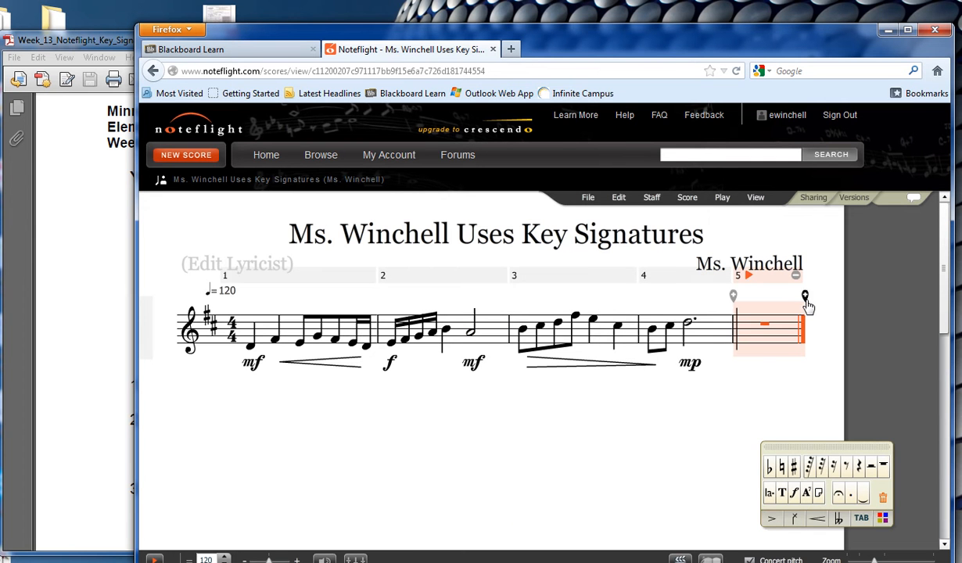
click(807, 300)
click(804, 391)
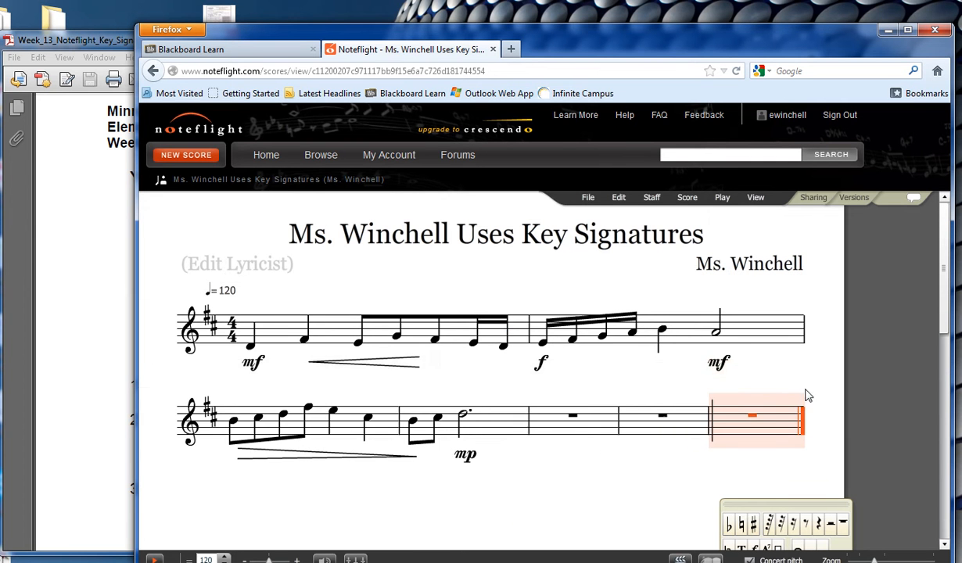
mouse_move(805, 391)
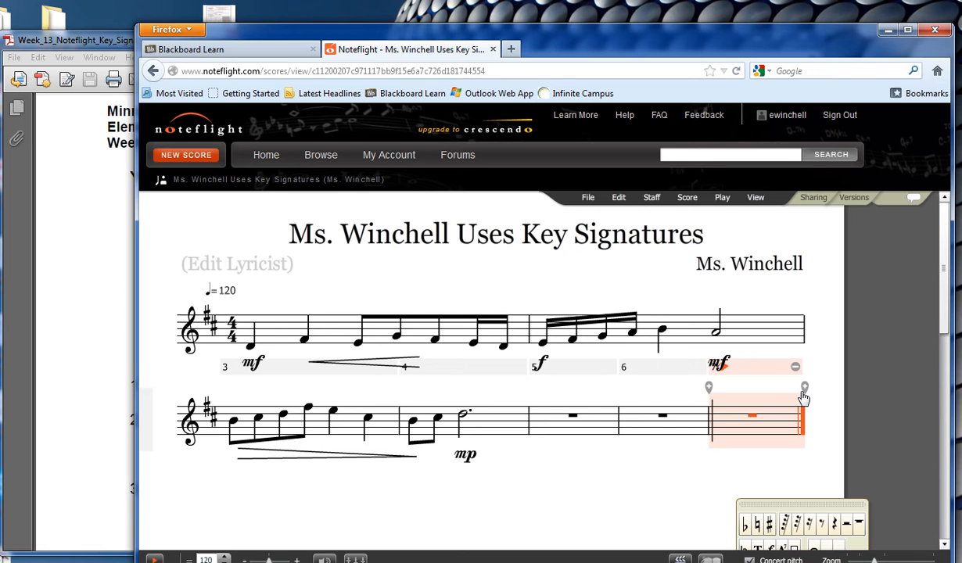
click(805, 391)
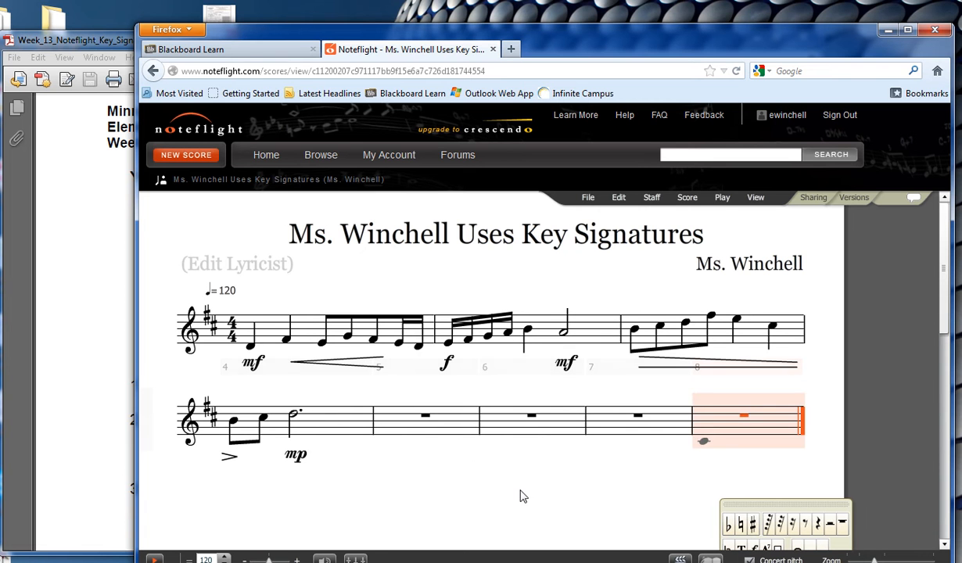
click(420, 470)
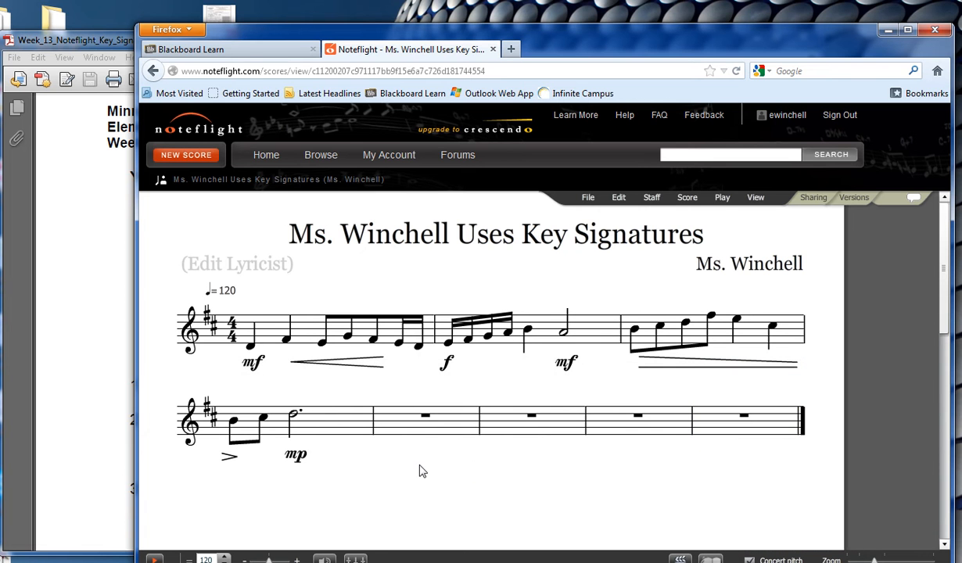
Copy the melody and dynamics of measures 1 to 4 into the empty measures 5 to 8.
click(305, 334)
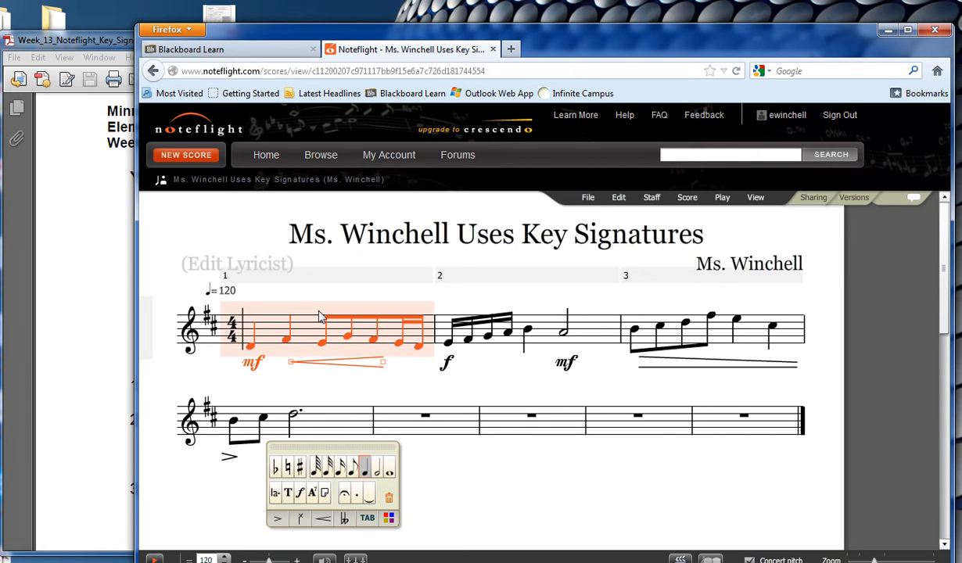
shift+click(338, 427)
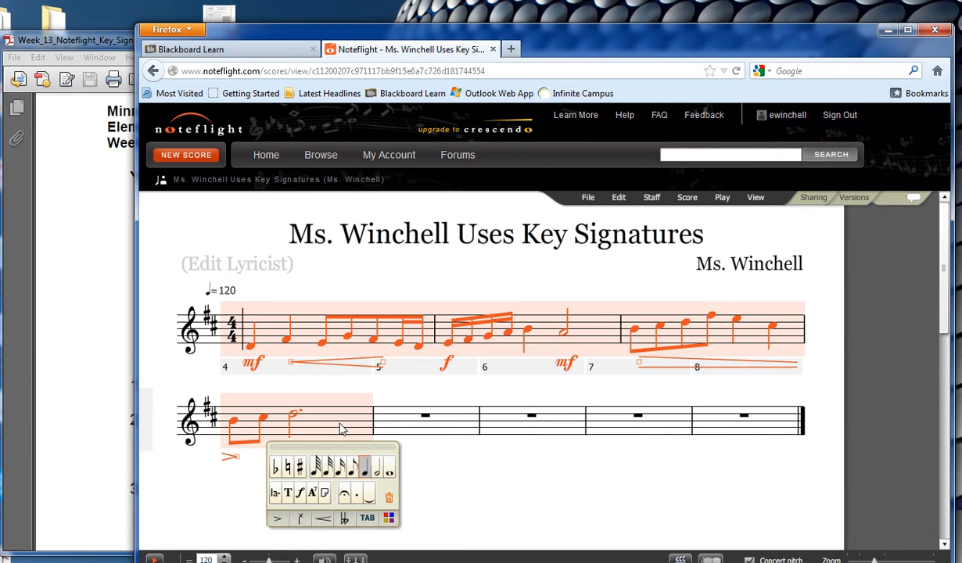
click(619, 198)
click(620, 282)
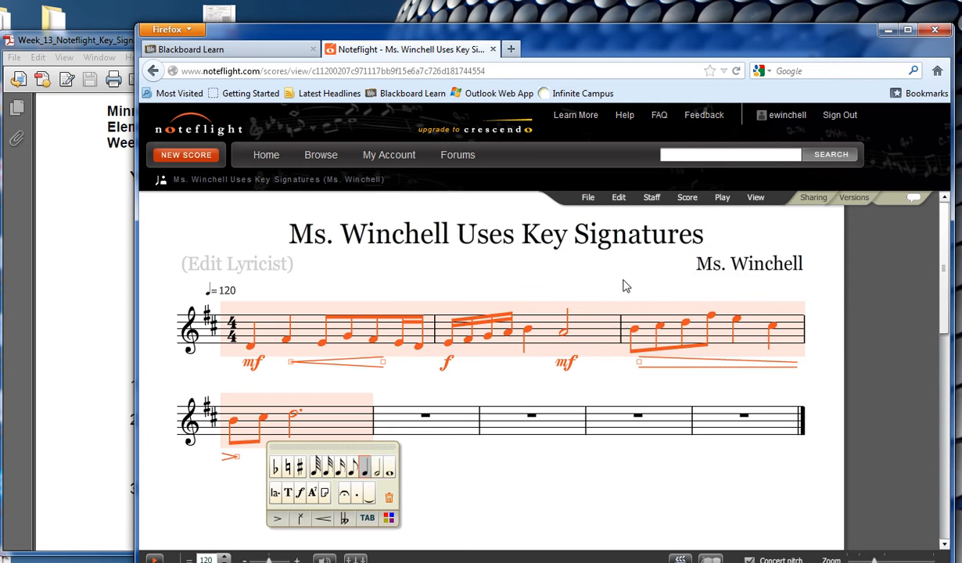
click(464, 399)
shift+click(746, 435)
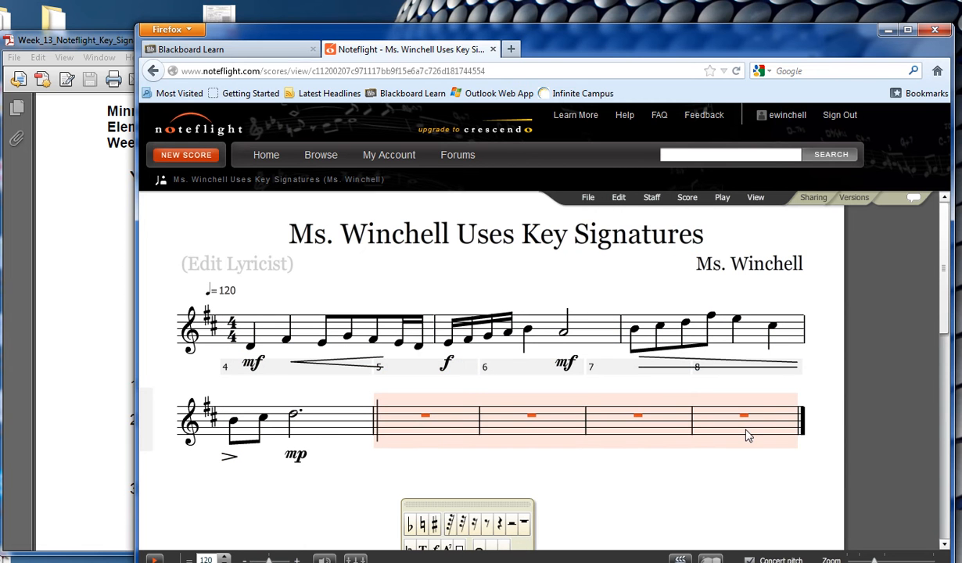
click(620, 198)
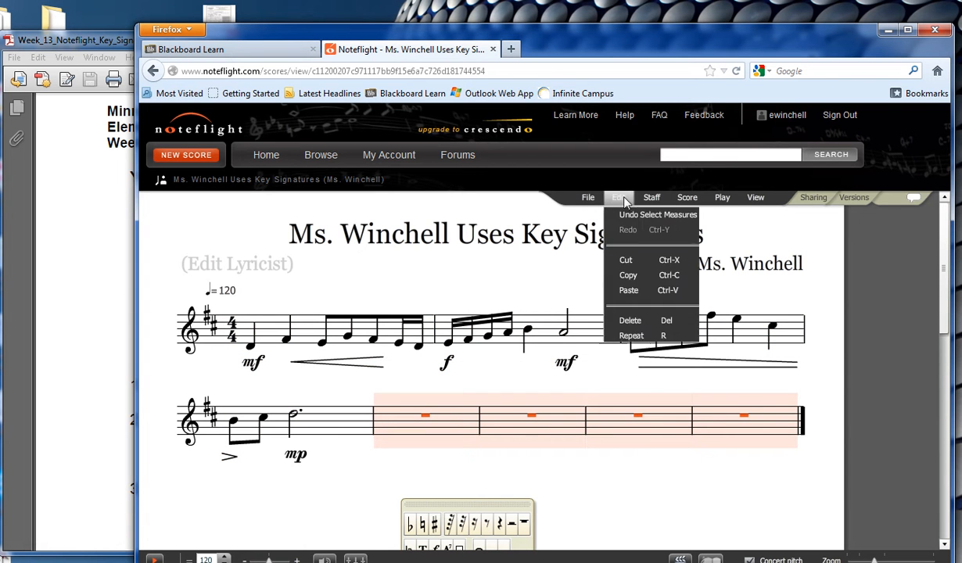
click(627, 289)
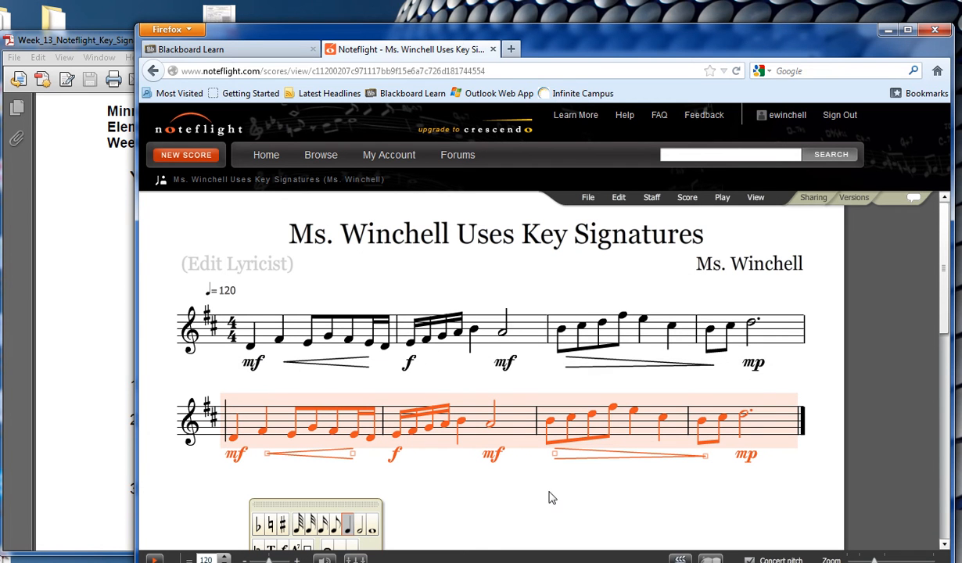
click(529, 474)
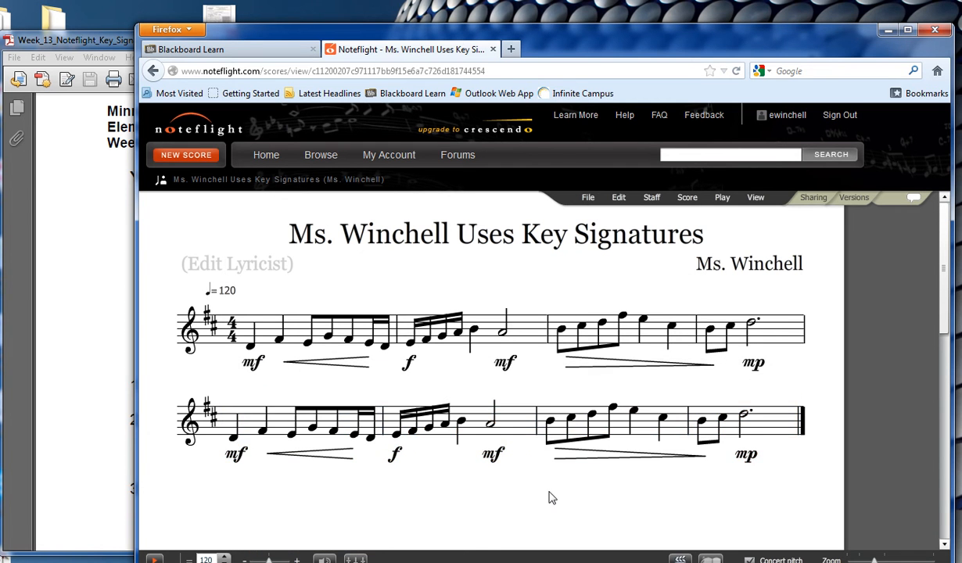
Select measures 5 through 8 together, covering the whole second line of the score.
double_click(250, 426)
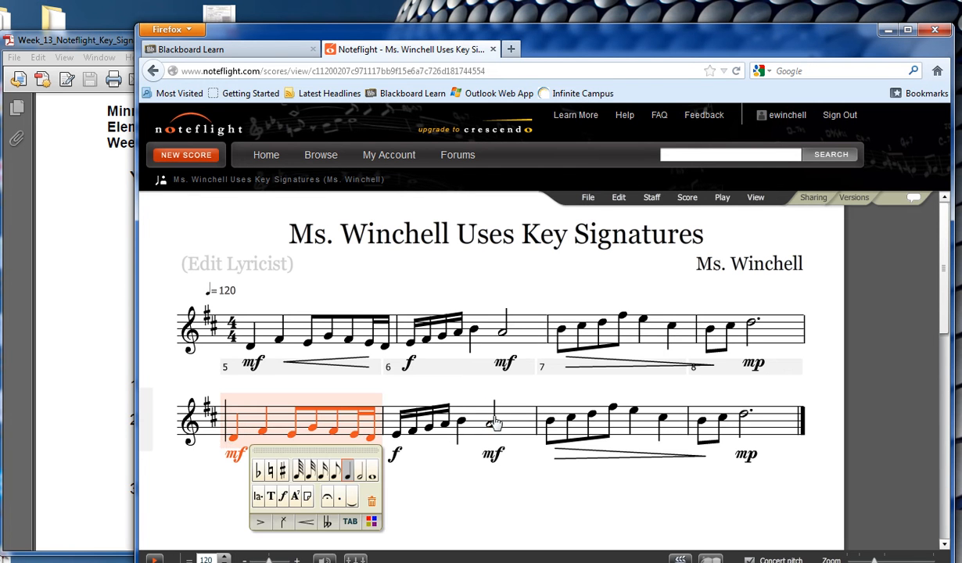
shift+click(479, 421)
shift+click(650, 423)
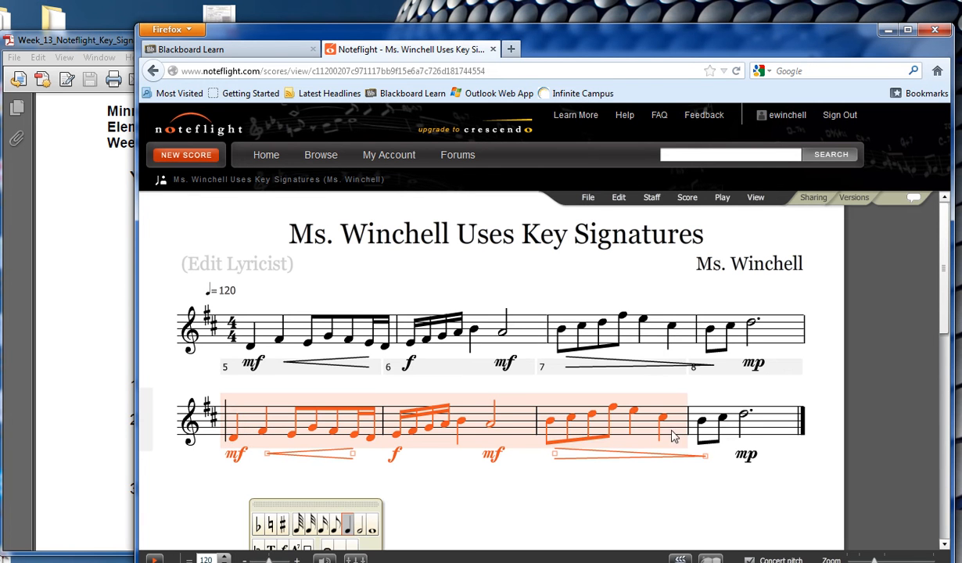
shift+click(751, 400)
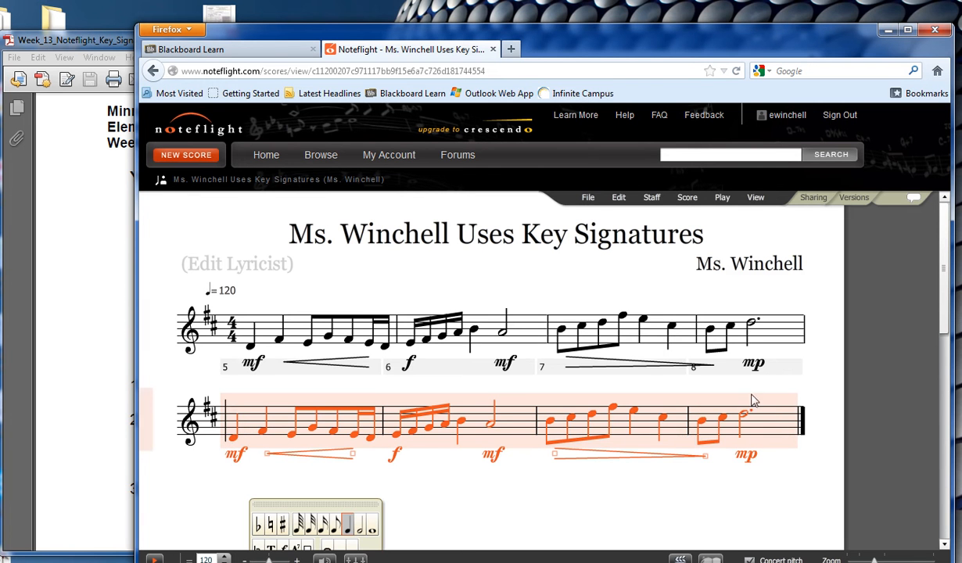
click(653, 198)
click(654, 198)
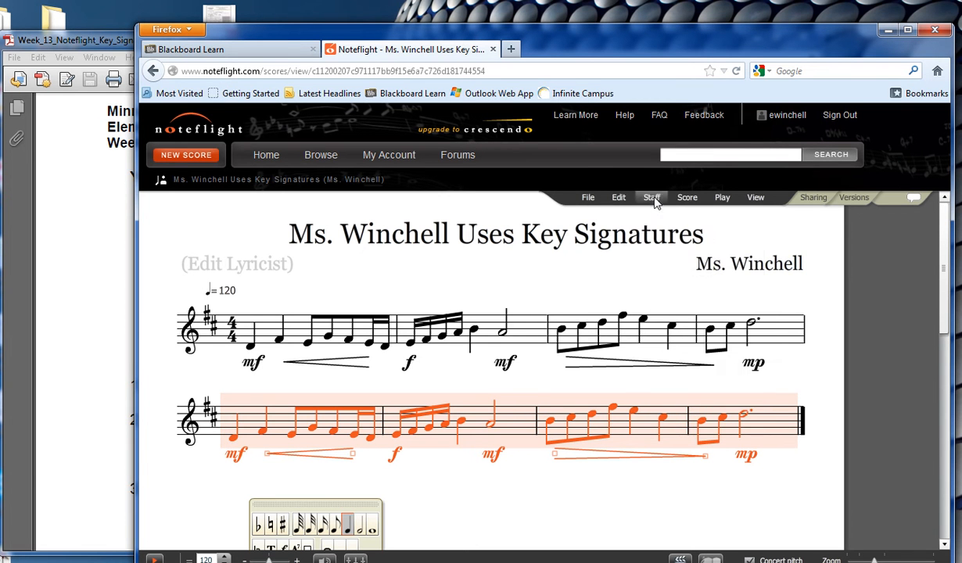
Switch to the assignment PDF in Adobe Reader, read through the remaining directions and flute range guide, and return to the Noteflight score.
click(90, 41)
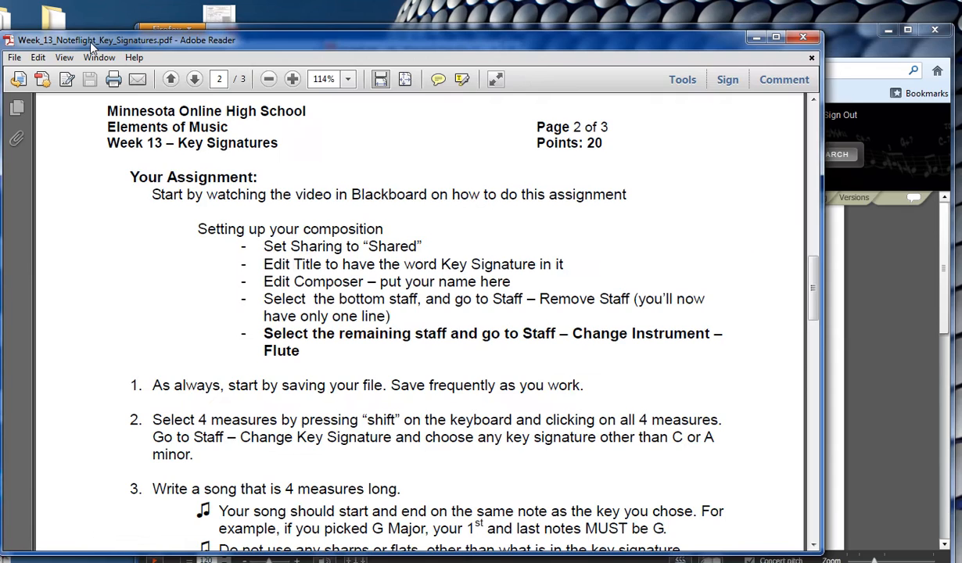
scroll(501, 368, down, 8)
scroll(538, 399, down, 10)
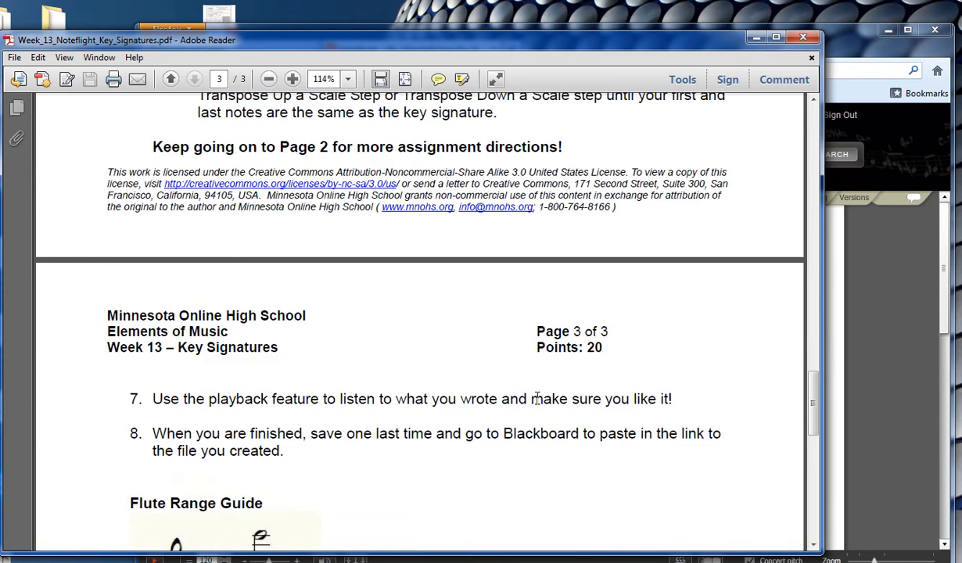
scroll(539, 406, down, 2)
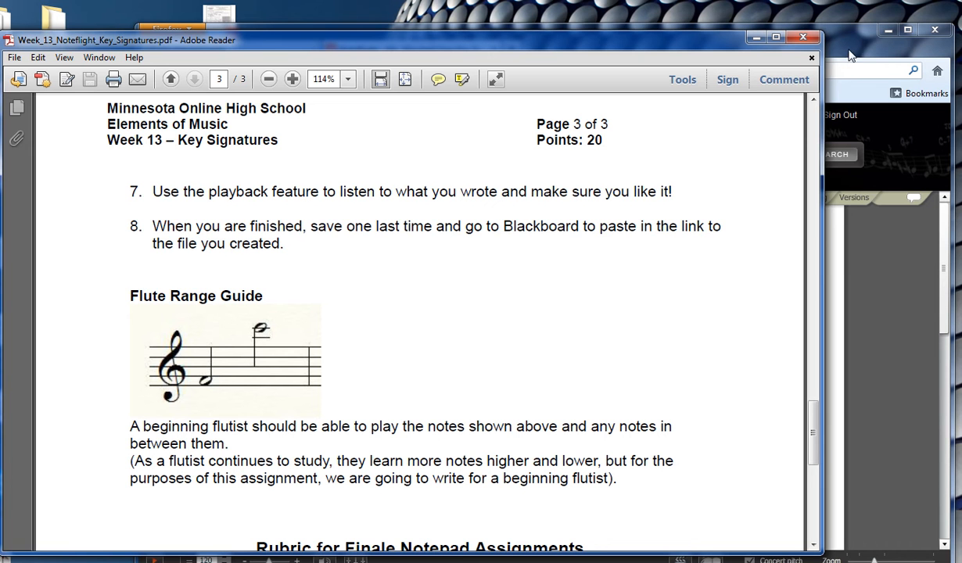
click(824, 45)
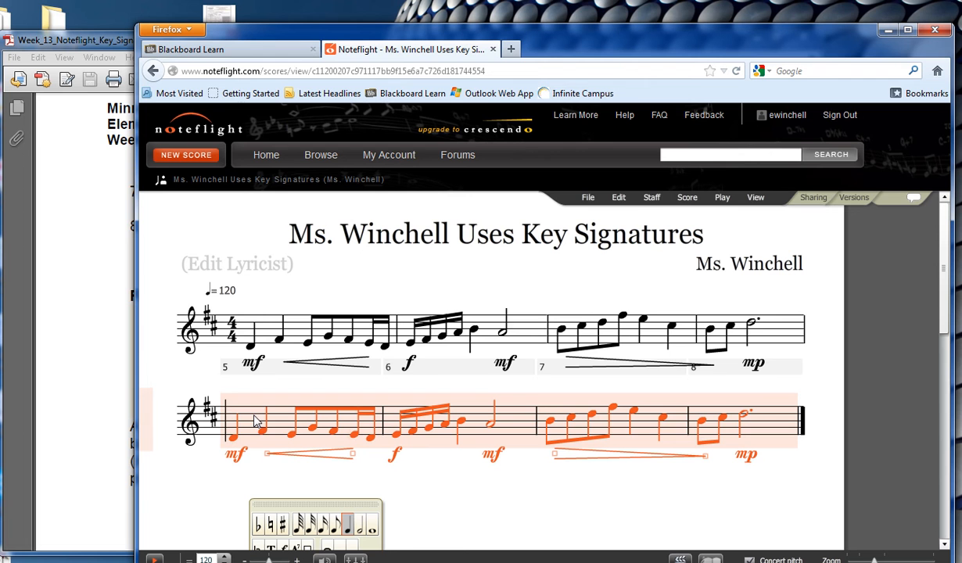
Change the key signature of the selected measures 5 to 8 to B-flat major.
click(650, 200)
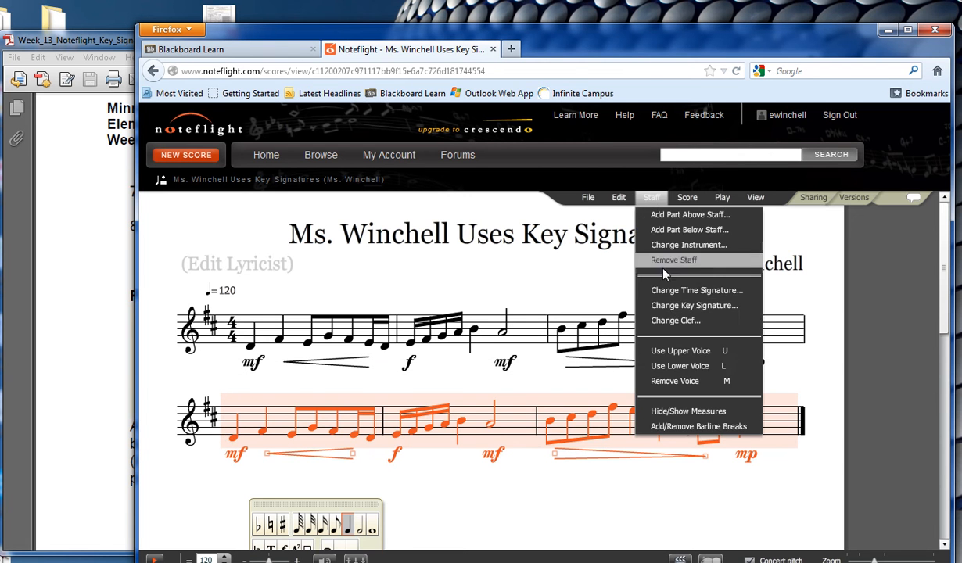
click(642, 300)
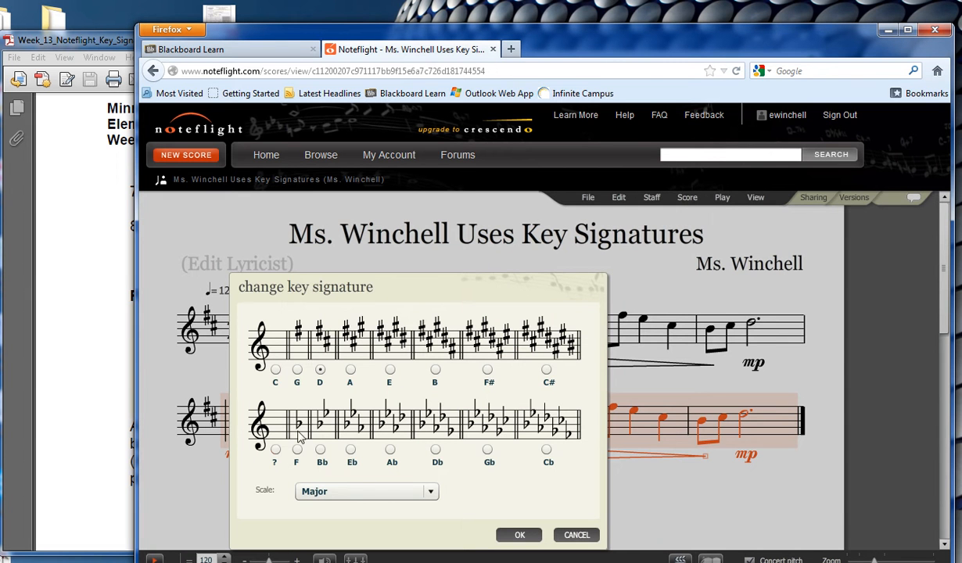
click(320, 450)
click(517, 536)
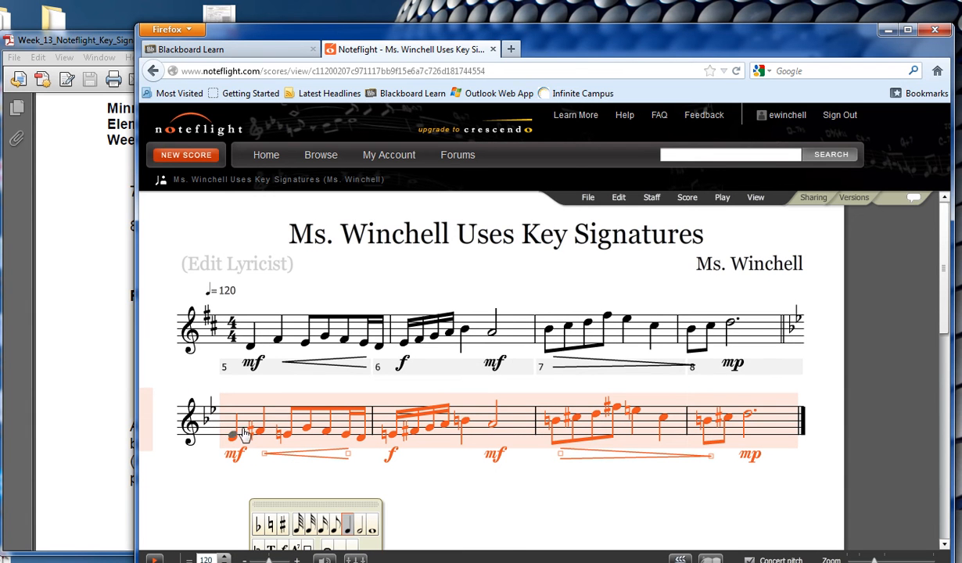
Transpose measures 5 to 8 up five scale steps so that the copied melody starts on B-flat.
click(619, 199)
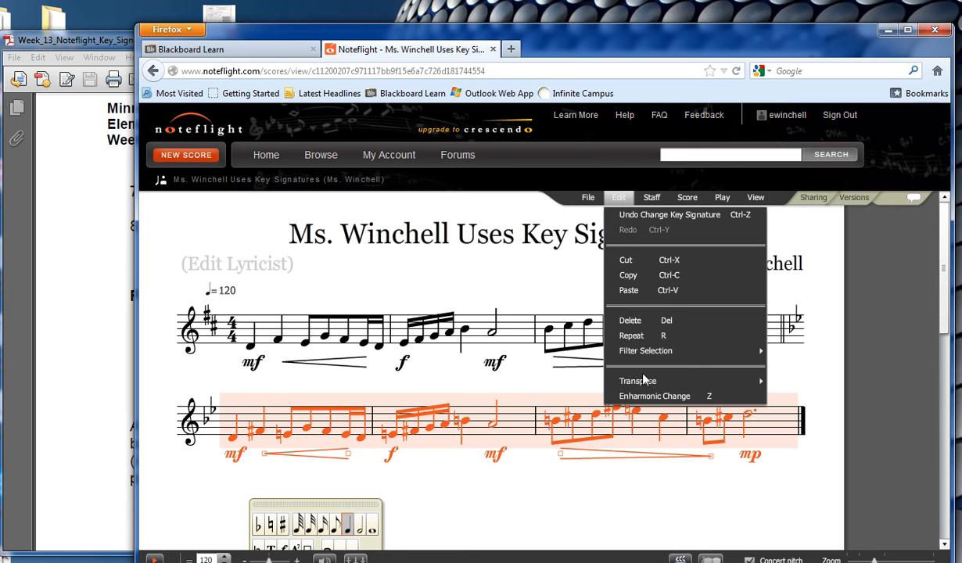
mouse_move(641, 383)
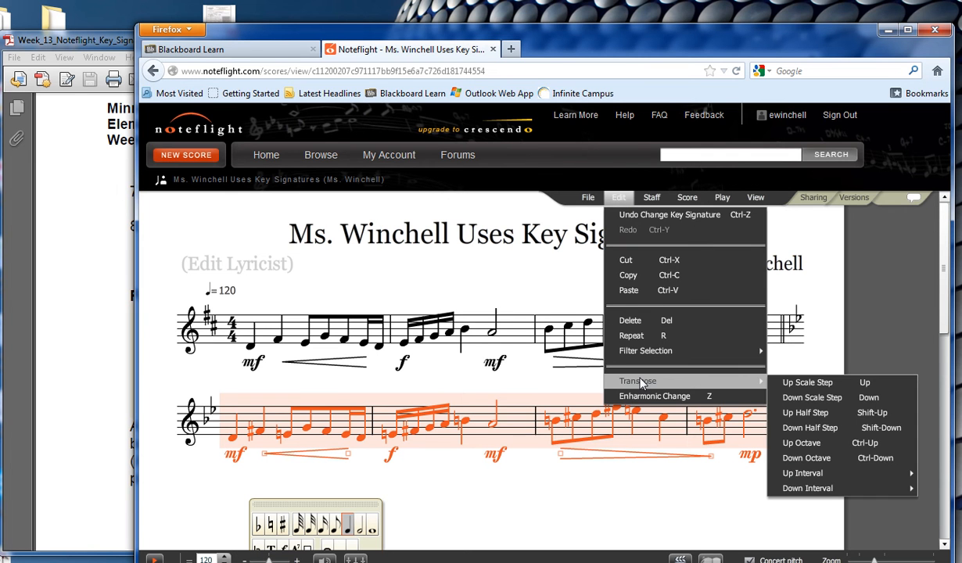
click(783, 382)
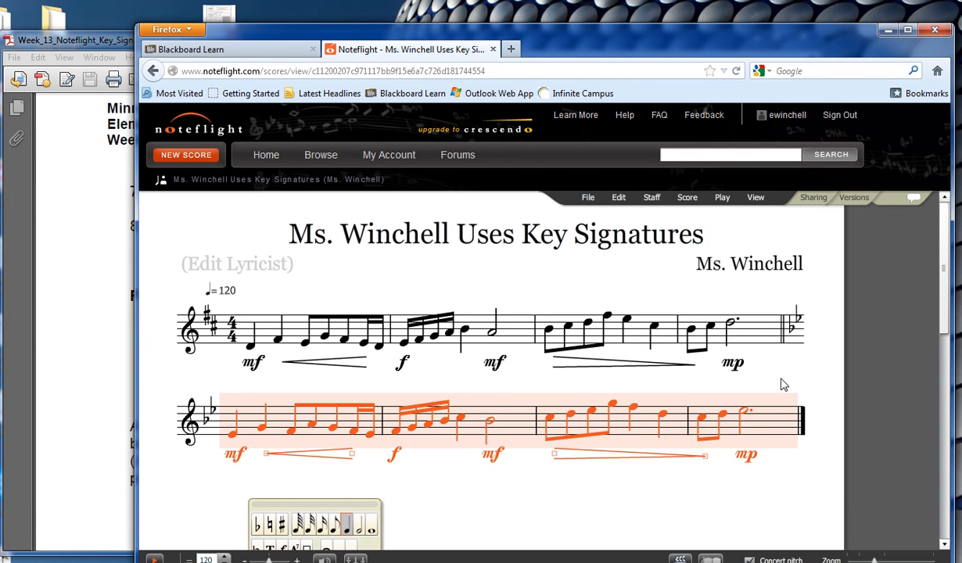
click(619, 198)
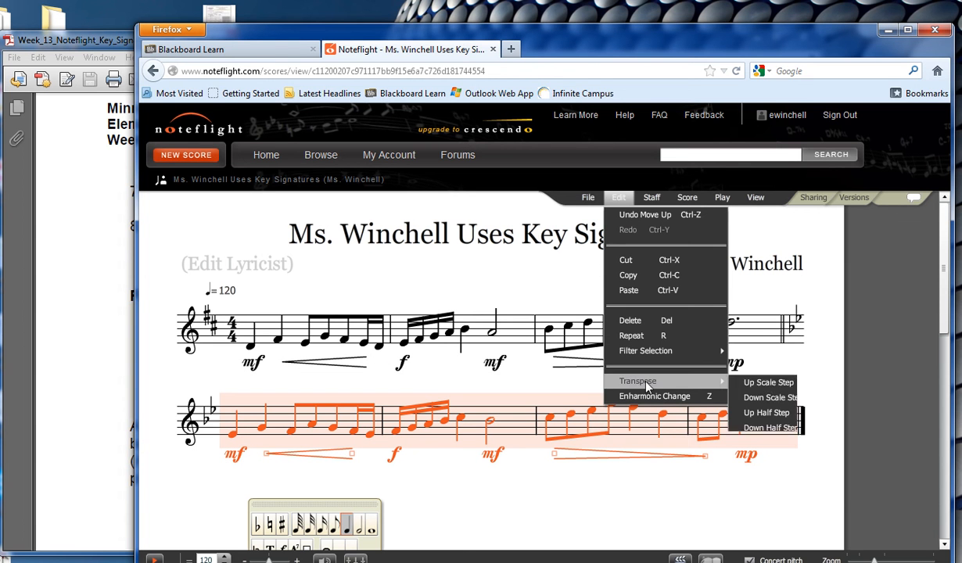
click(768, 383)
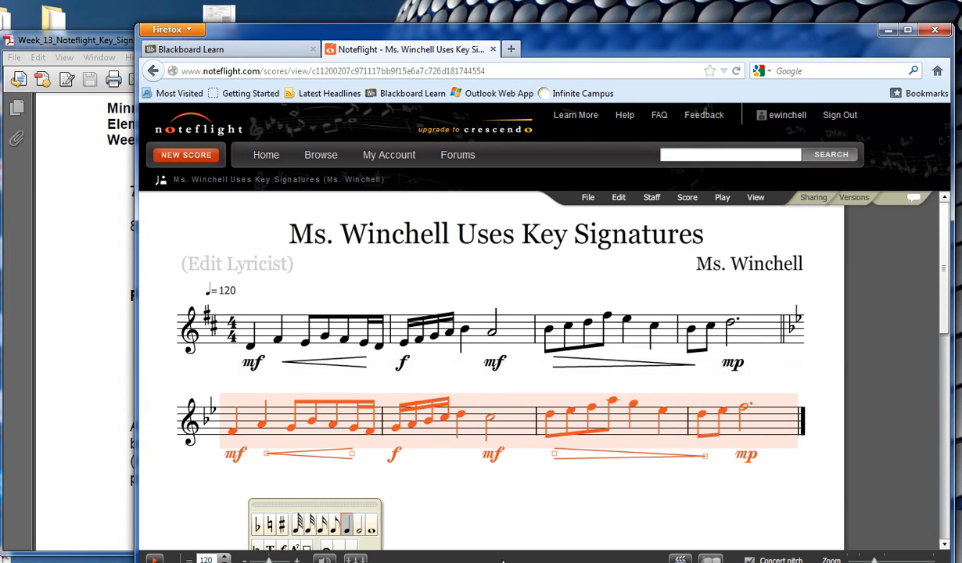
key(Up)
key(Up)
key(Up)
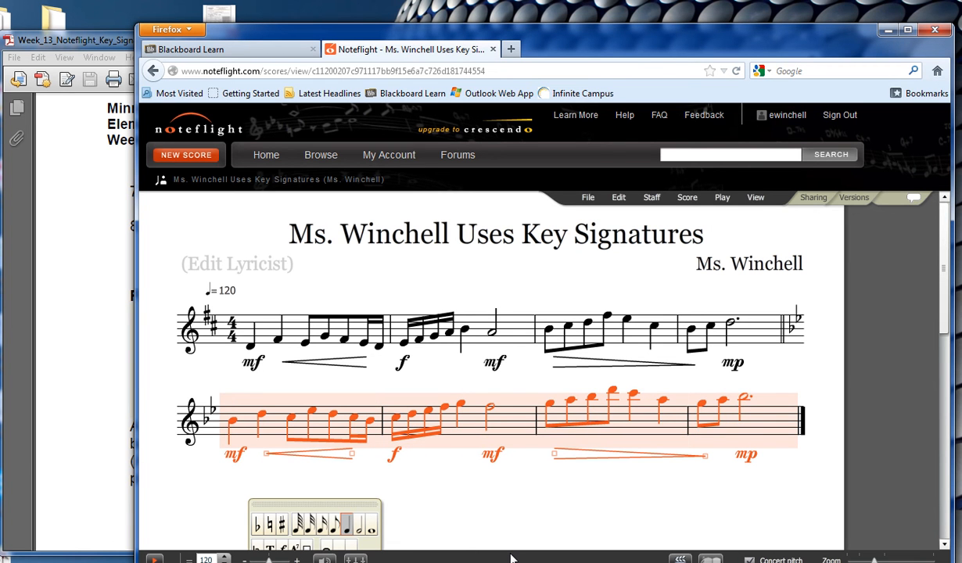
Transpose measures 5 to 8 up one extra scale step and back down one scale step.
key(Up)
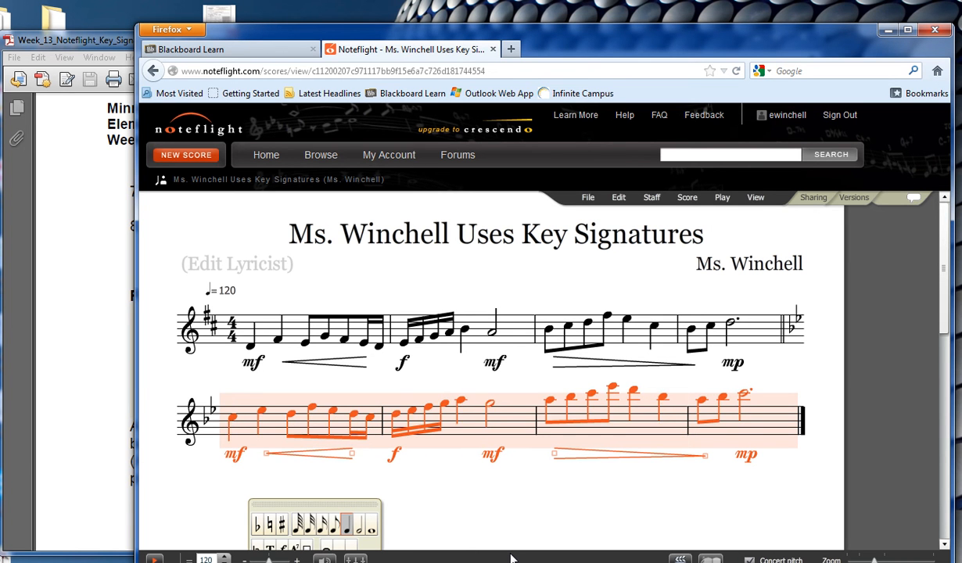
click(618, 199)
mouse_move(638, 381)
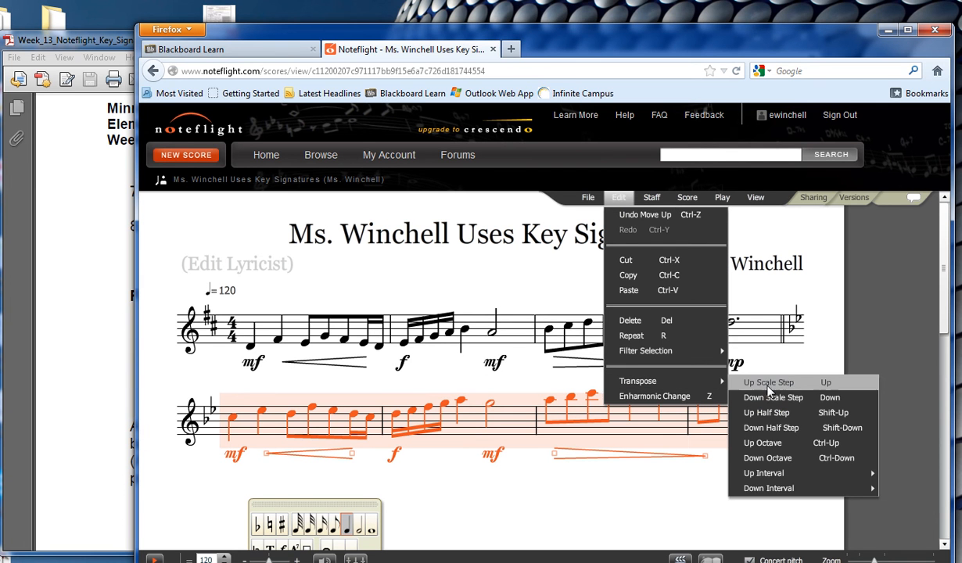
click(755, 397)
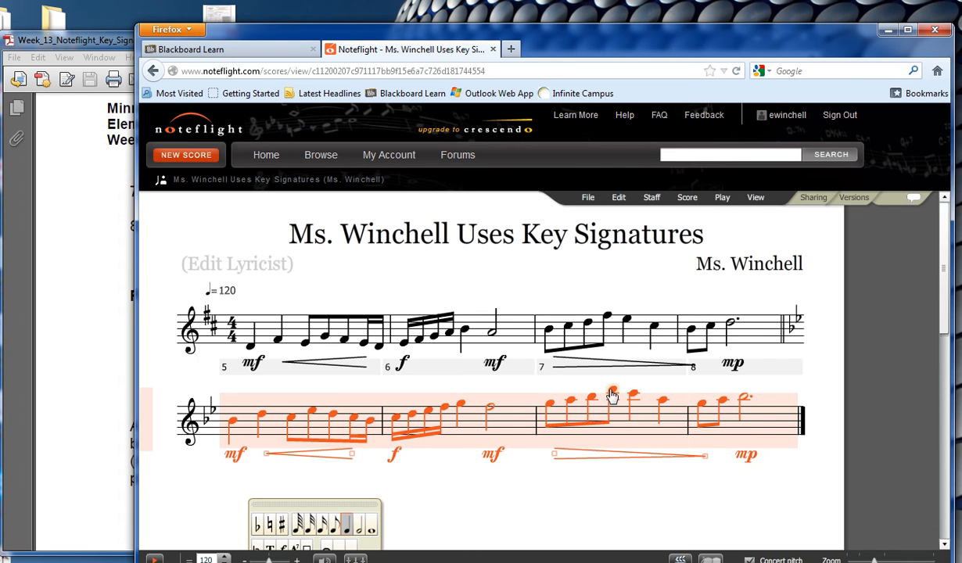
Change the key signature of measures 5 to 8 to A-flat major.
click(652, 198)
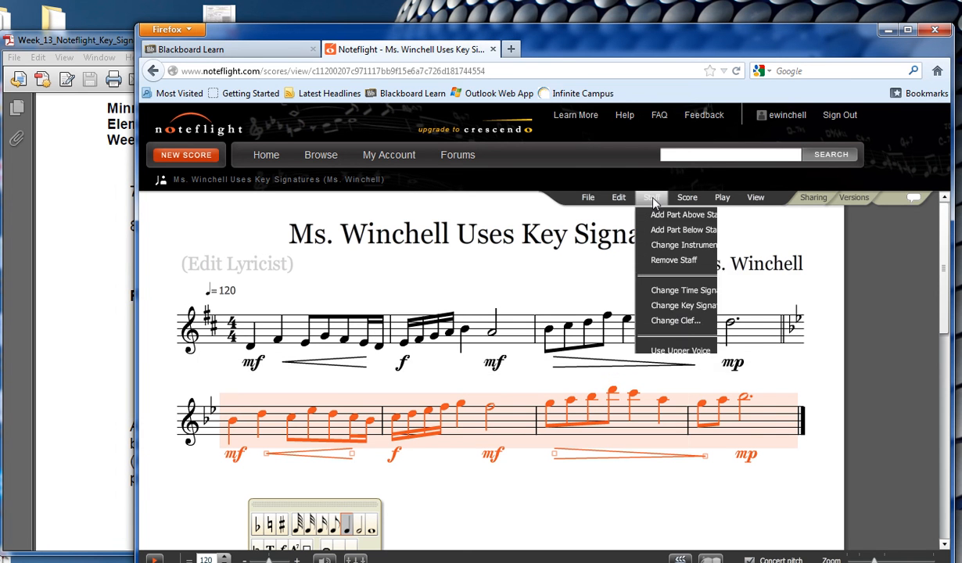
click(661, 304)
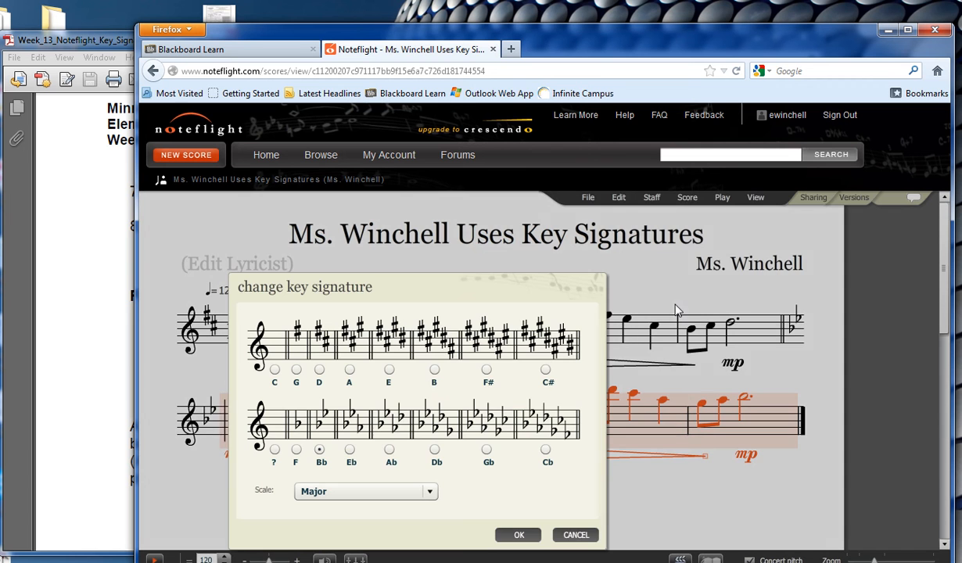
click(390, 451)
click(518, 535)
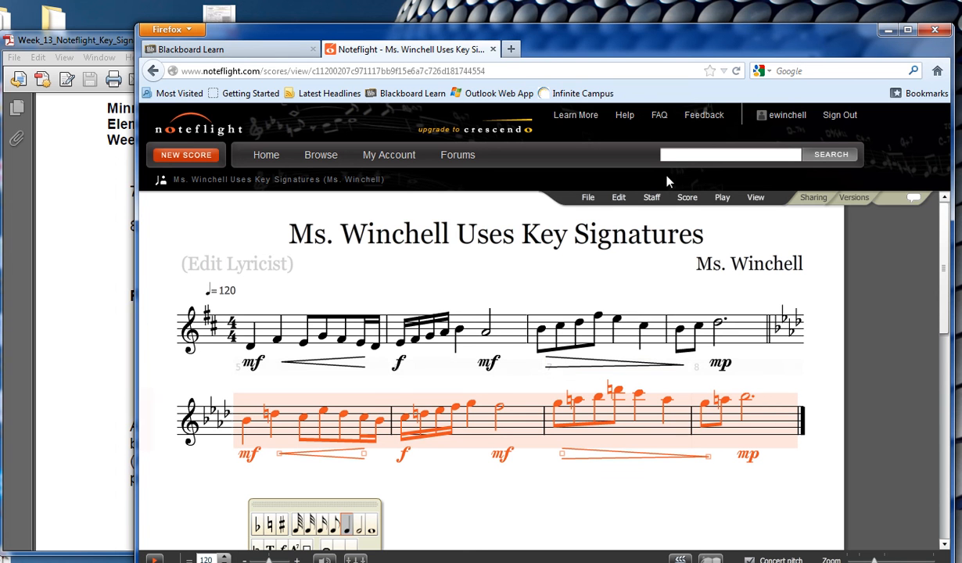
Transpose measures 5 to 8 down one scale step so that the melody starts on A-flat.
click(618, 198)
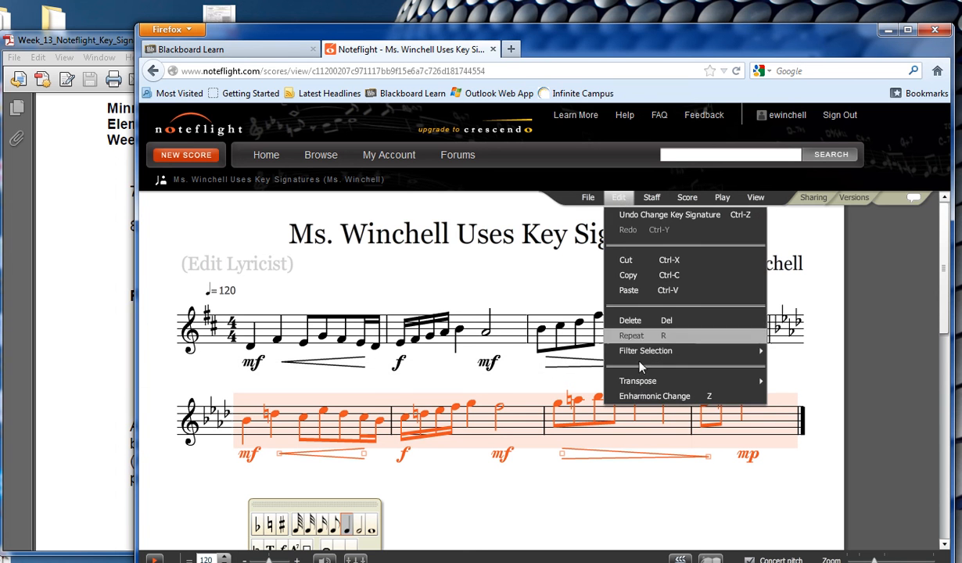
mouse_move(751, 381)
click(809, 398)
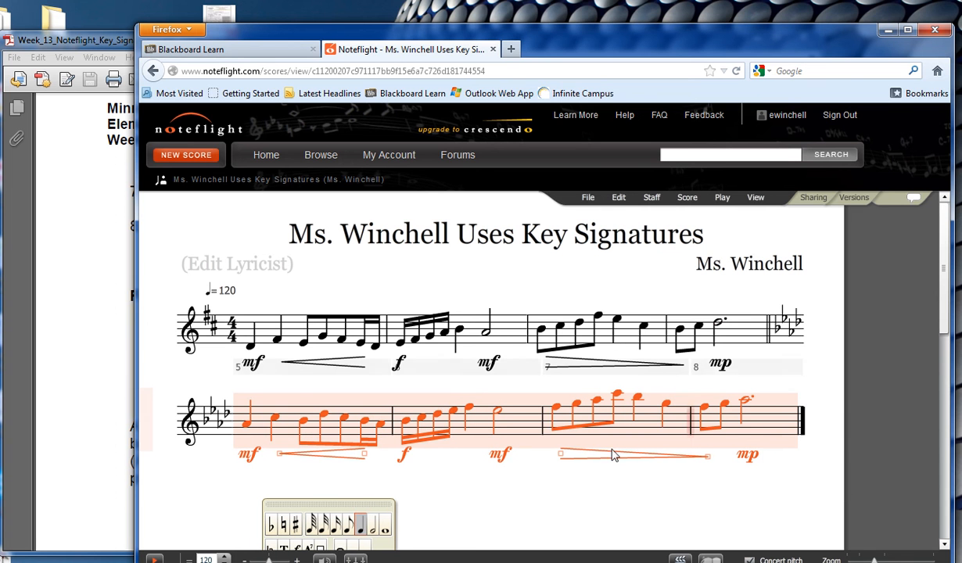